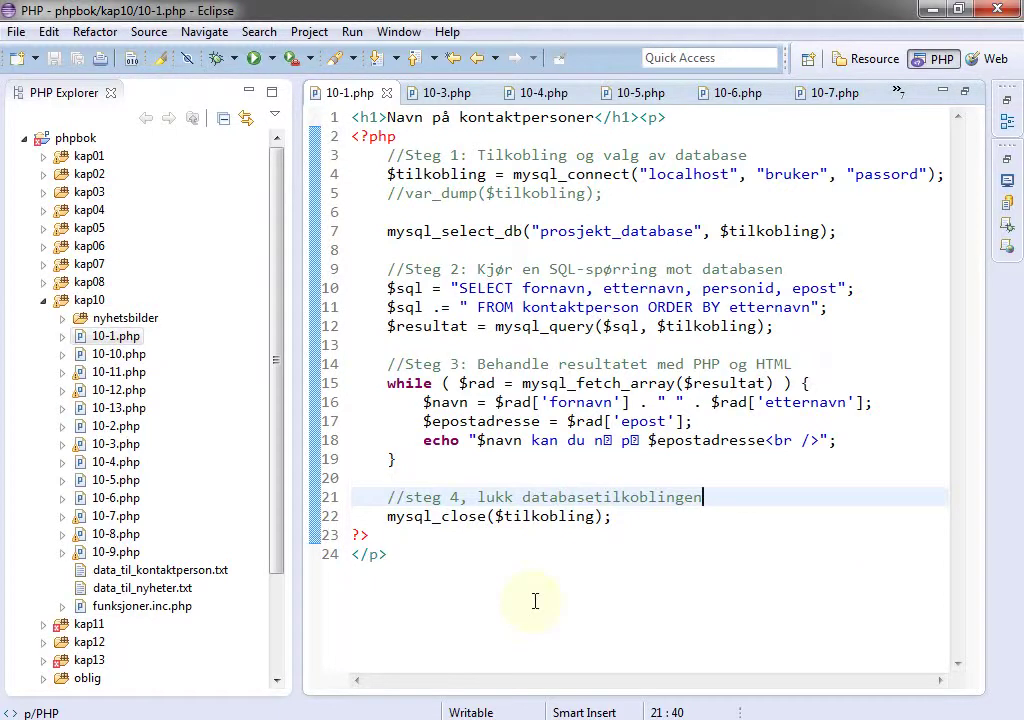
Open data_til_kontaktperson.txt from the kap10 folder in the Eclipse editor.
double_click(182, 570)
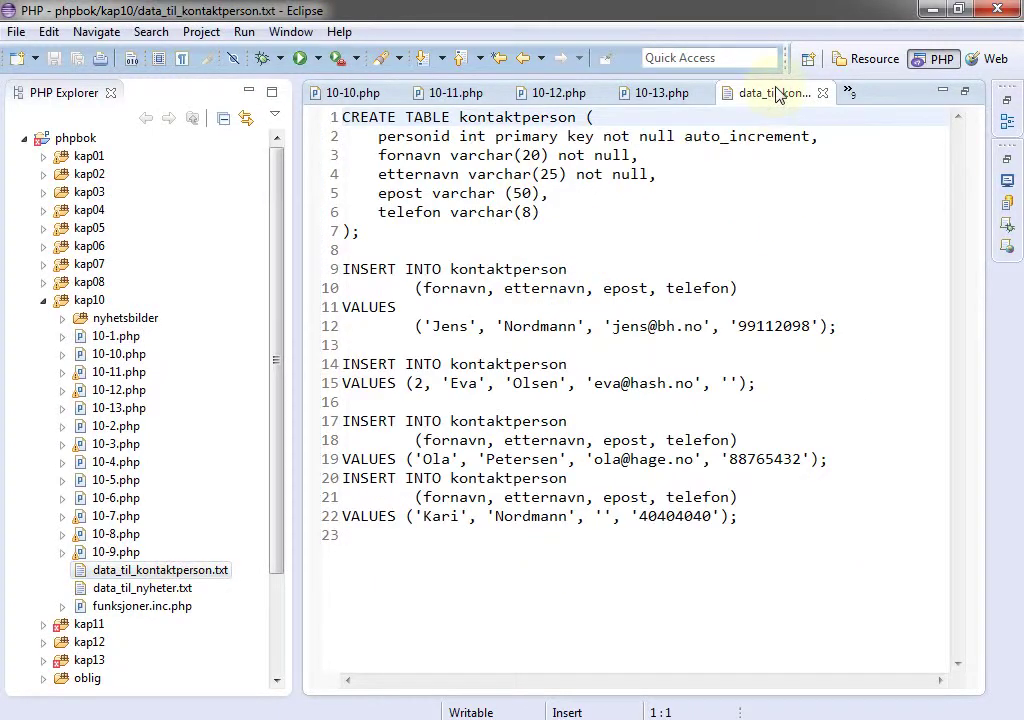
Maximize the data_til_kontaktperson.txt editor so it fills the Eclipse window.
double_click(778, 93)
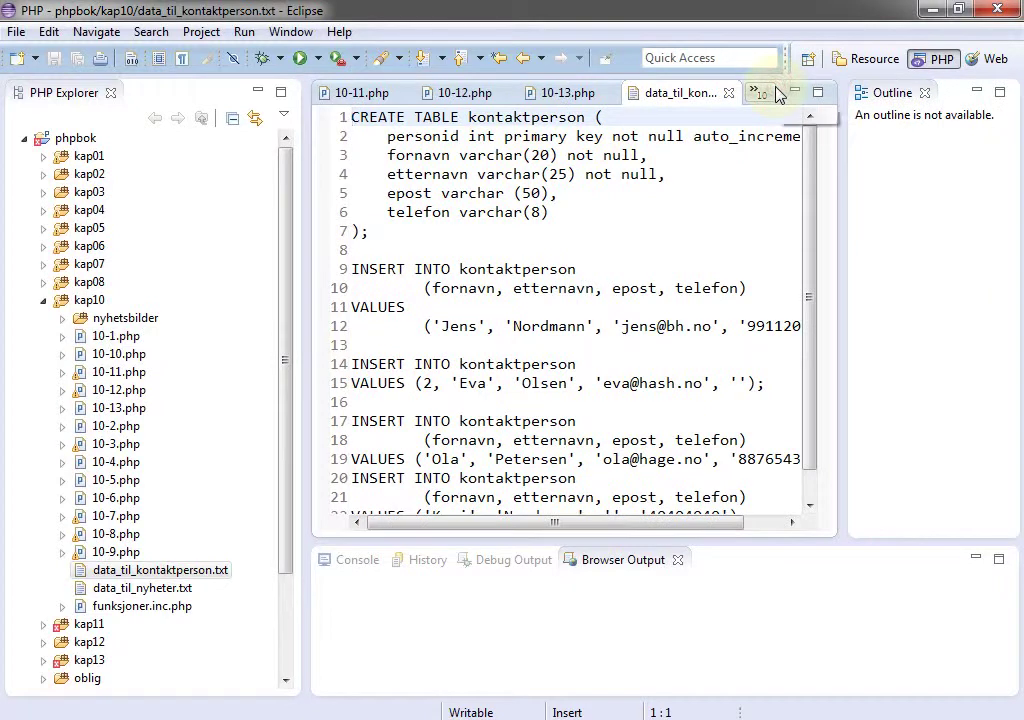
double_click(700, 92)
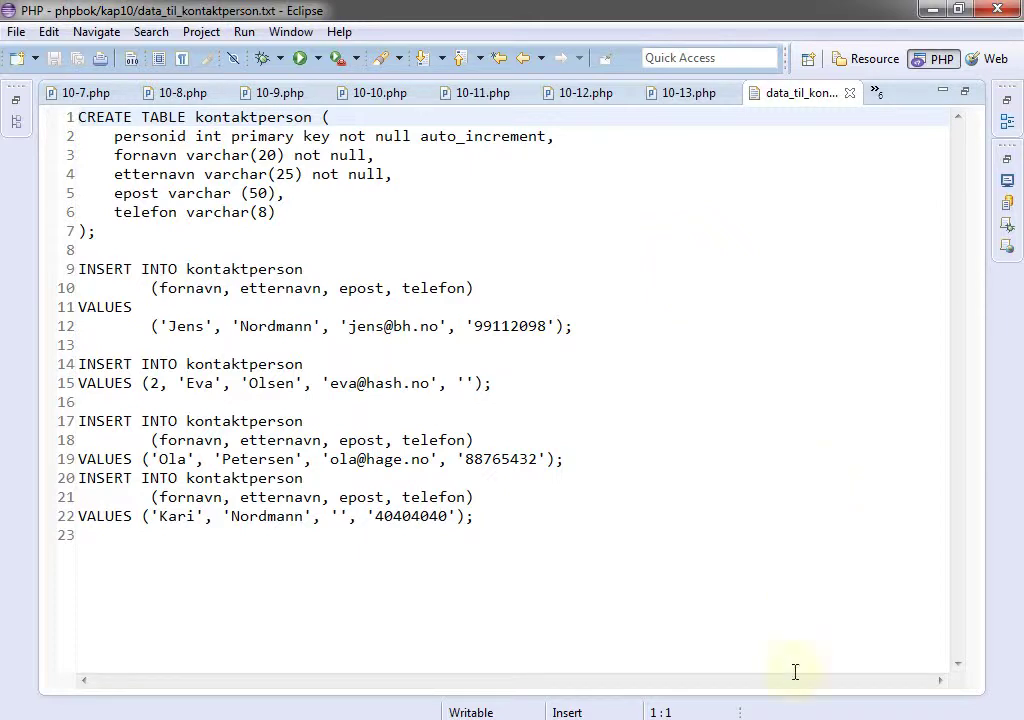
Open the EasyPHP Administration page from the tray and temporarily allow scripts on 127.0.0.1.
click(773, 719)
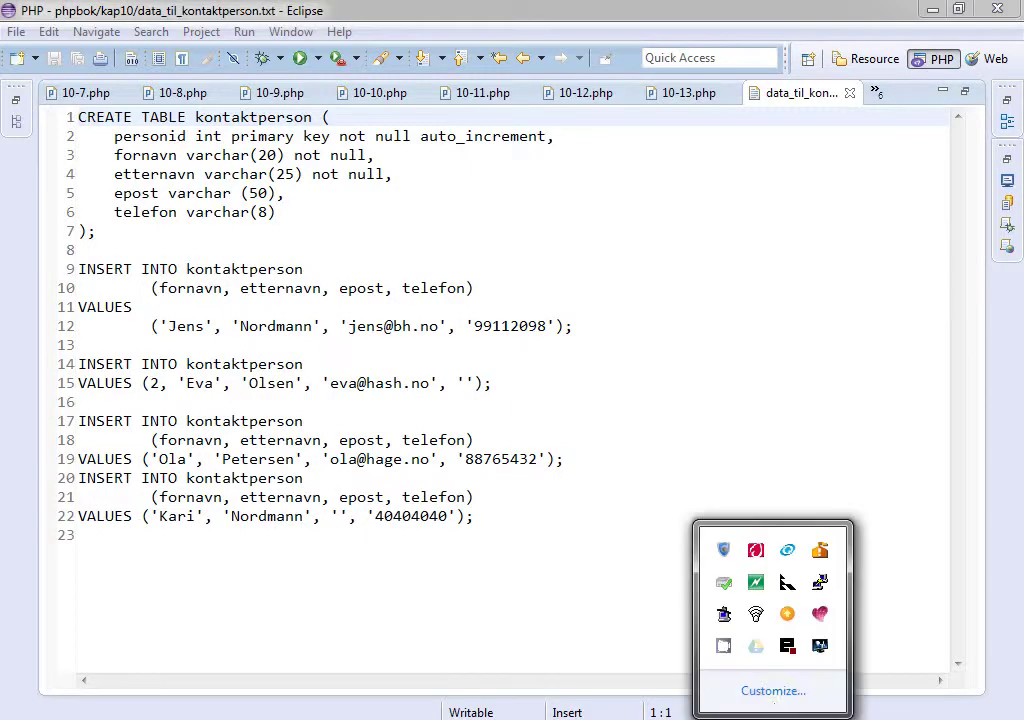
right_click(790, 648)
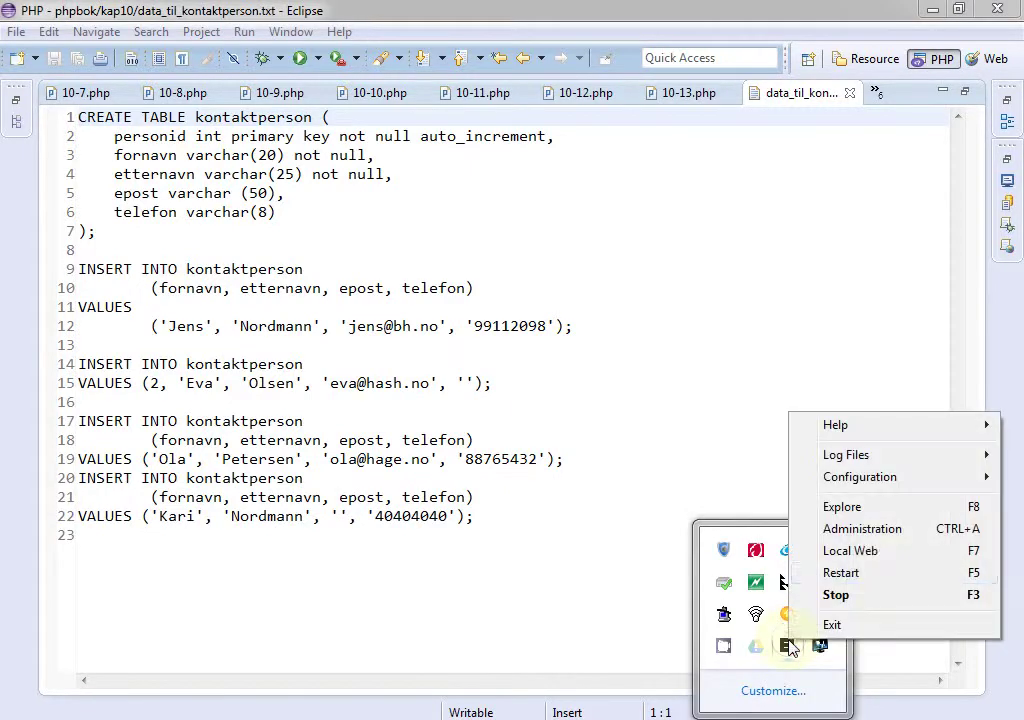
click(901, 538)
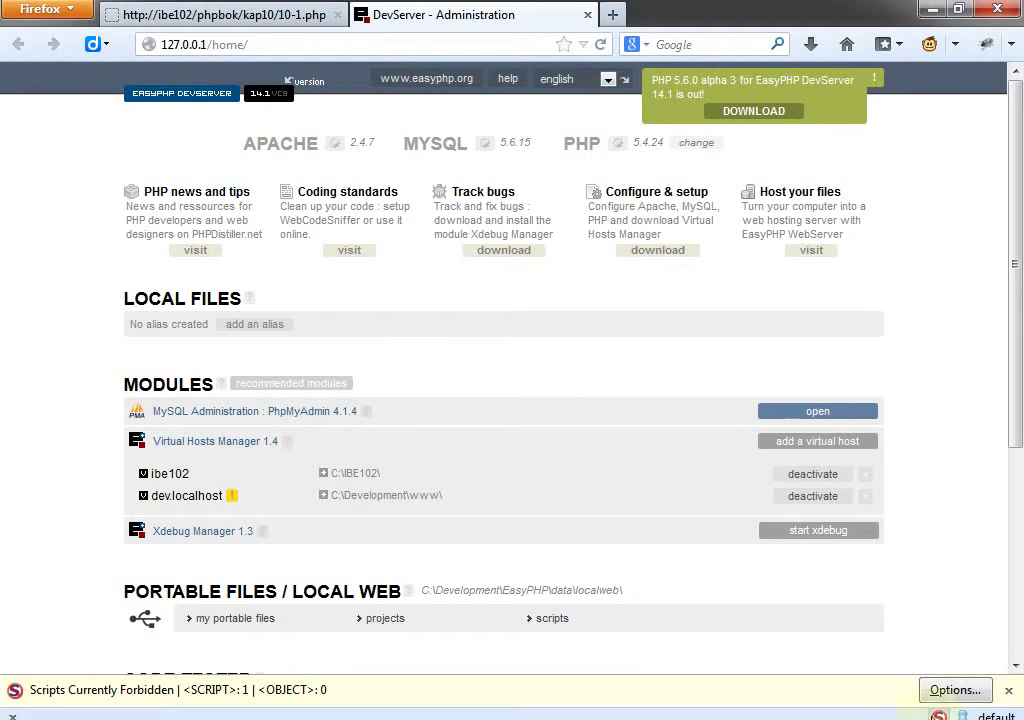
click(955, 690)
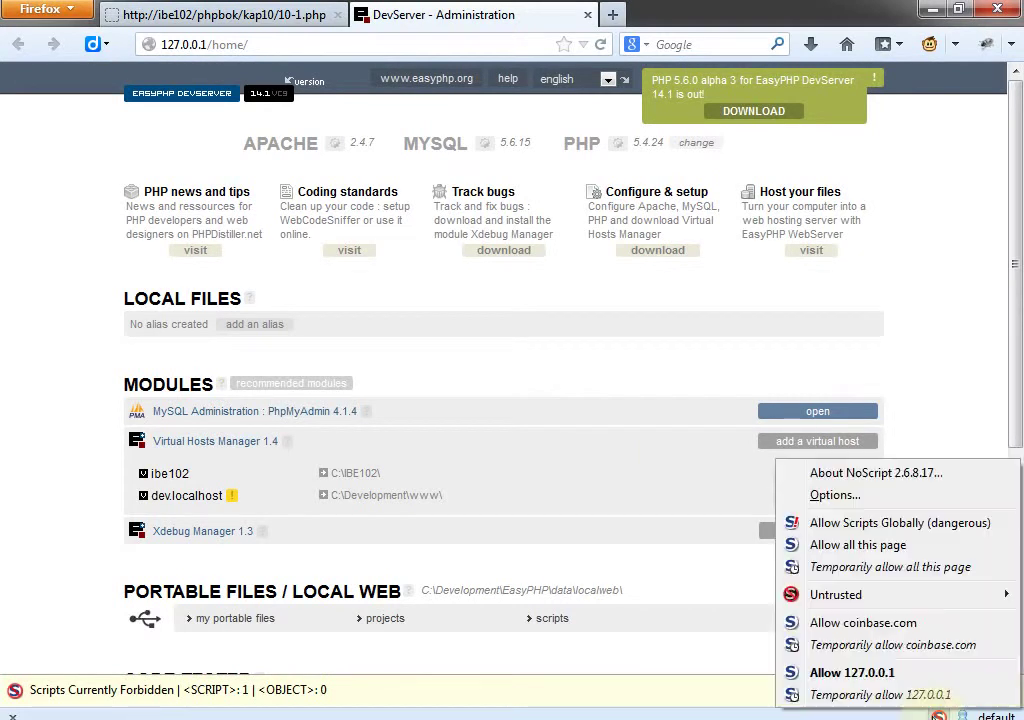
click(910, 692)
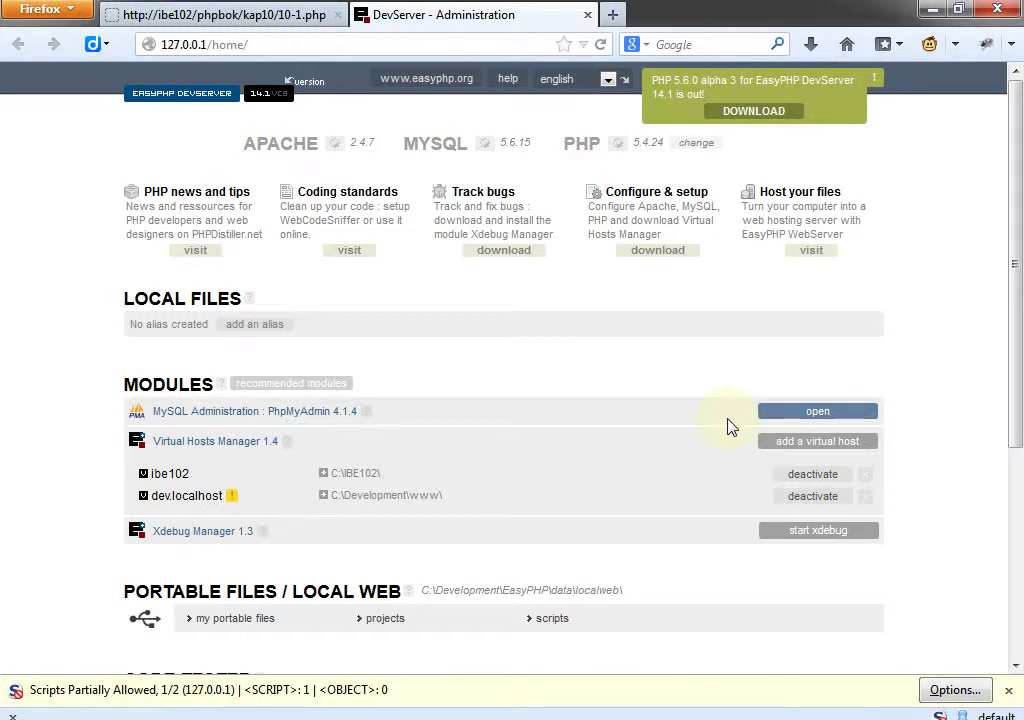
Launch phpMyAdmin from the MySQL Administration module in the DevServer list.
click(817, 422)
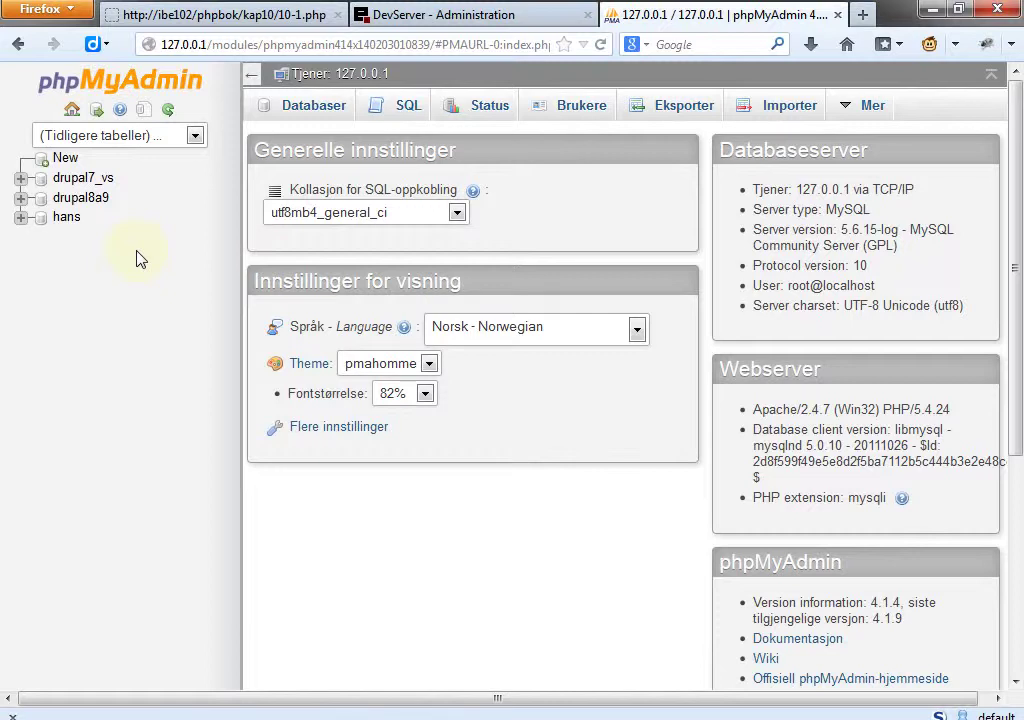
Create database ibe102_kap10_01 with utf8_swedish_ci collation and open it from the sidebar.
click(300, 108)
click(384, 243)
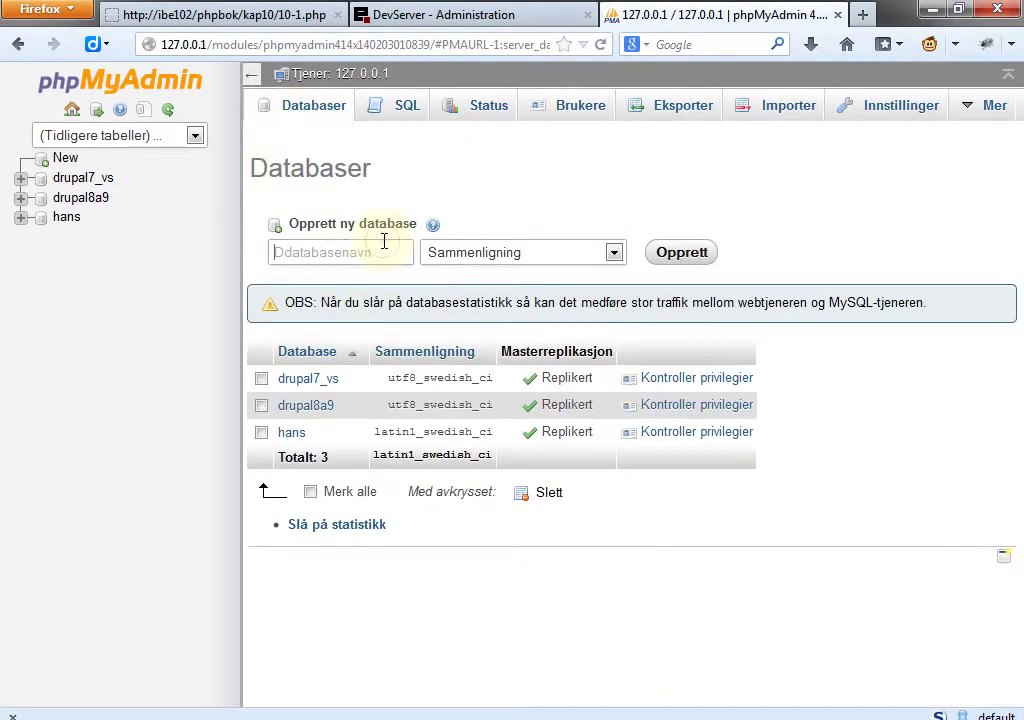
text(ibe101)
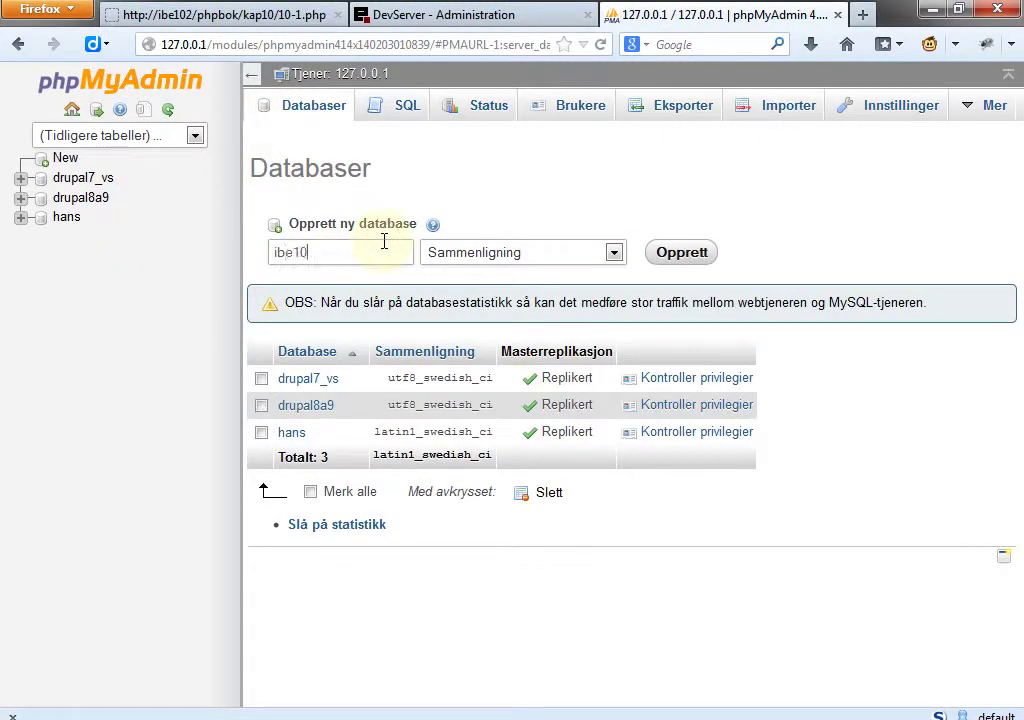
key(BackSpace)
text(2_k)
text(pa)
key(BackSpace)
key(BackSpace)
text(ap10_01)
click(615, 253)
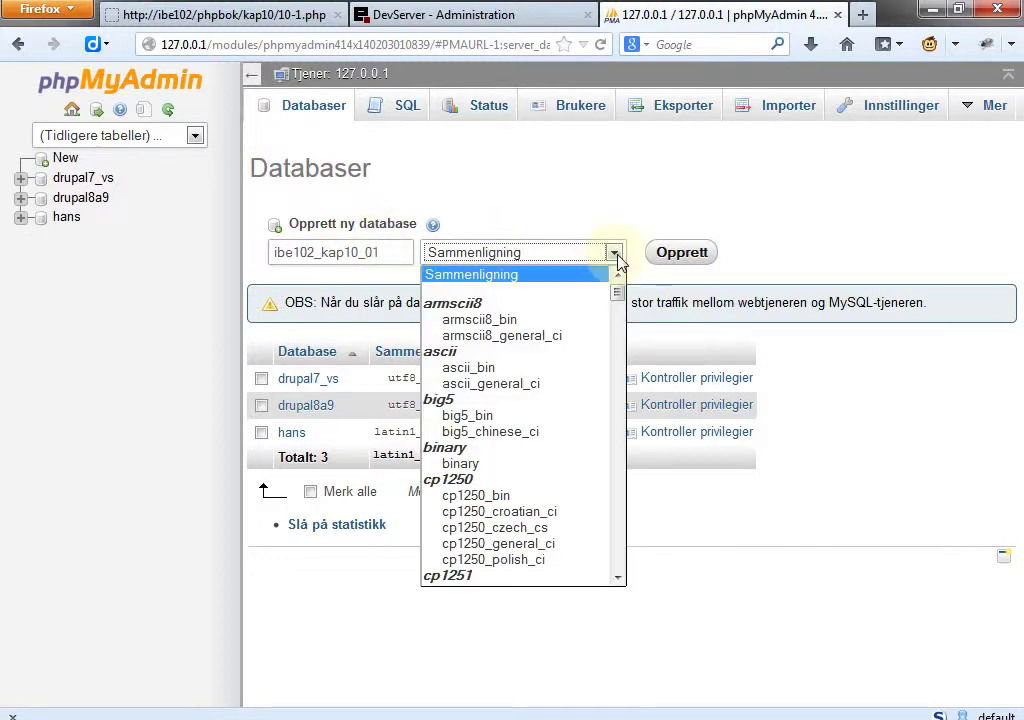
drag(618, 296, 617, 535)
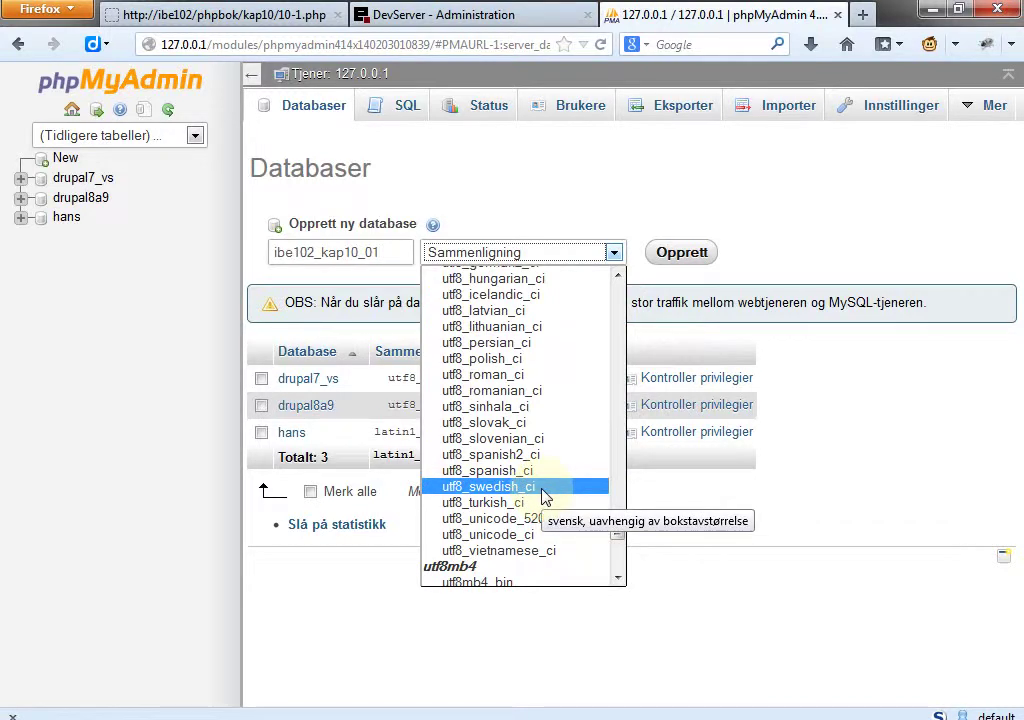
click(545, 492)
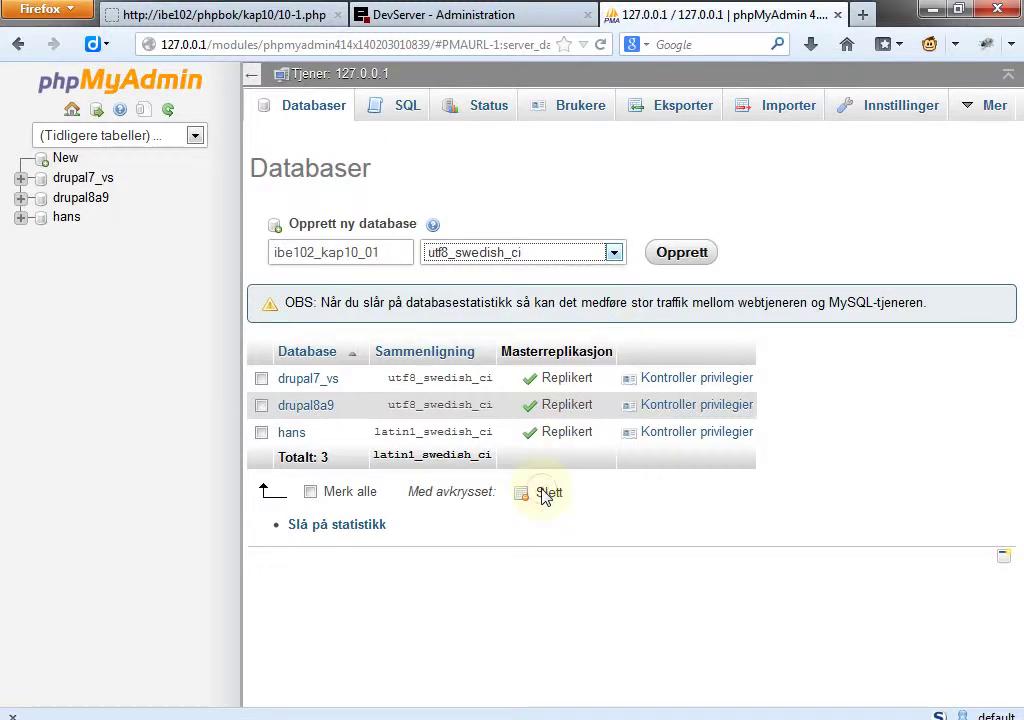
click(685, 263)
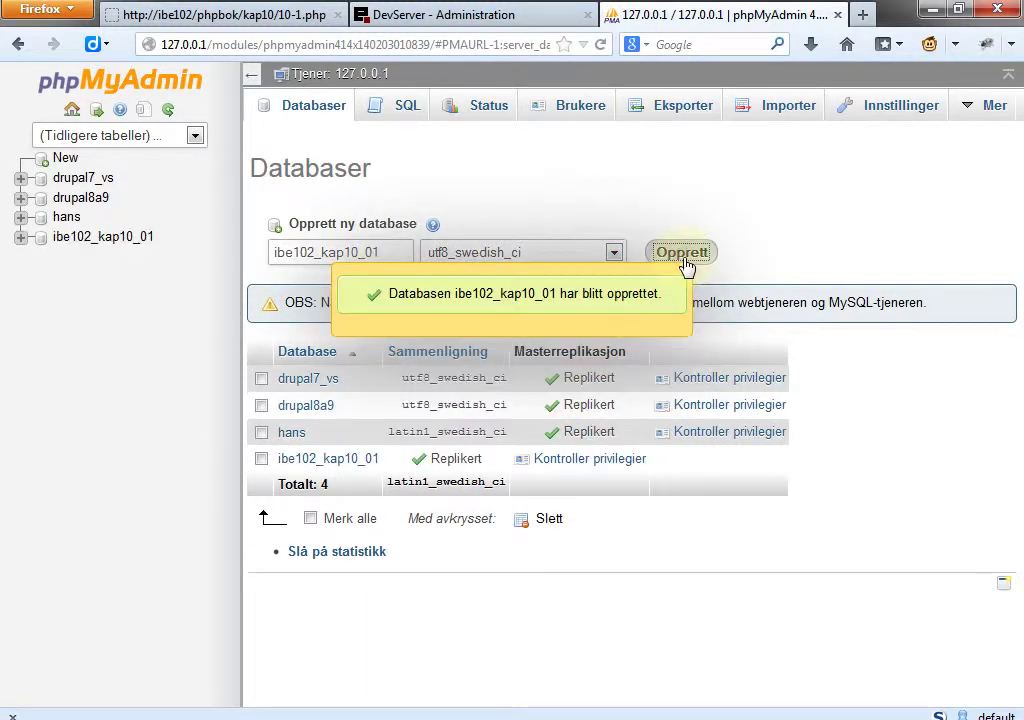
click(110, 241)
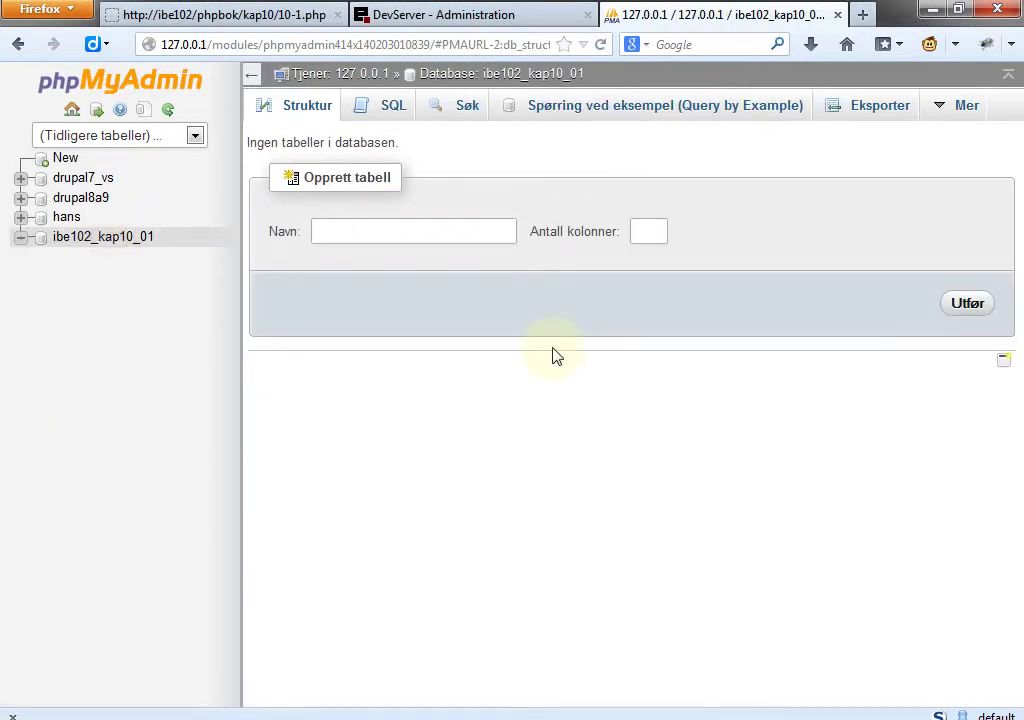
Select text on the ibe102_kap10_01 structure page, then bring up the Mer menu.
triple_click(344, 143)
double_click(365, 143)
click(520, 180)
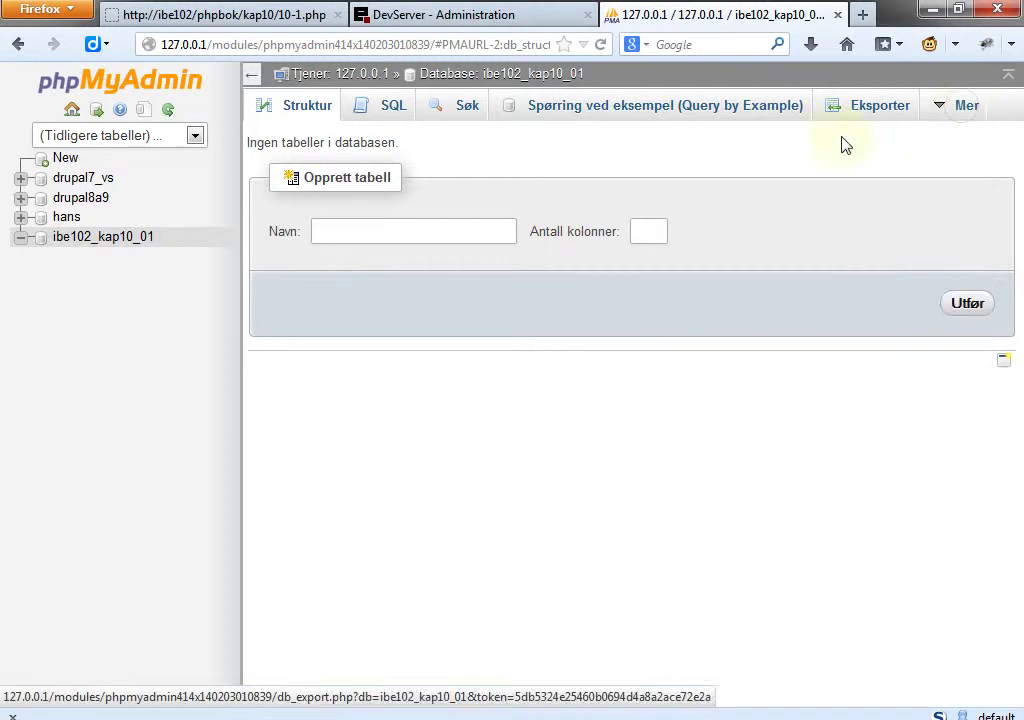
mouse_move(955, 112)
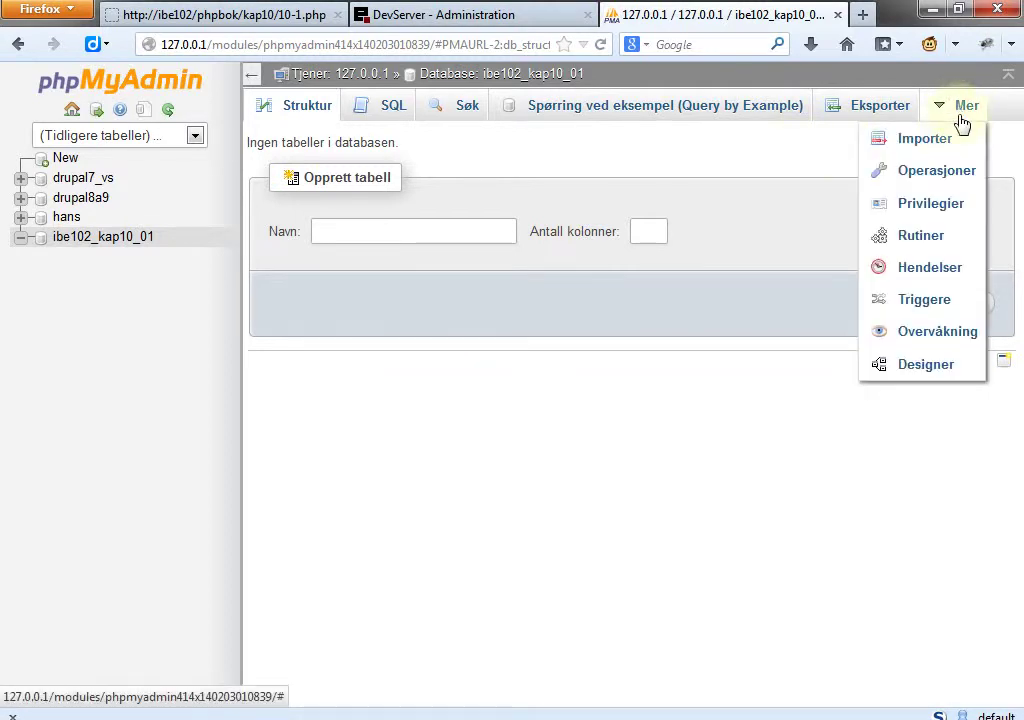
Go to Privilegier for ibe102_kap10_01 and start adding a new user.
click(936, 212)
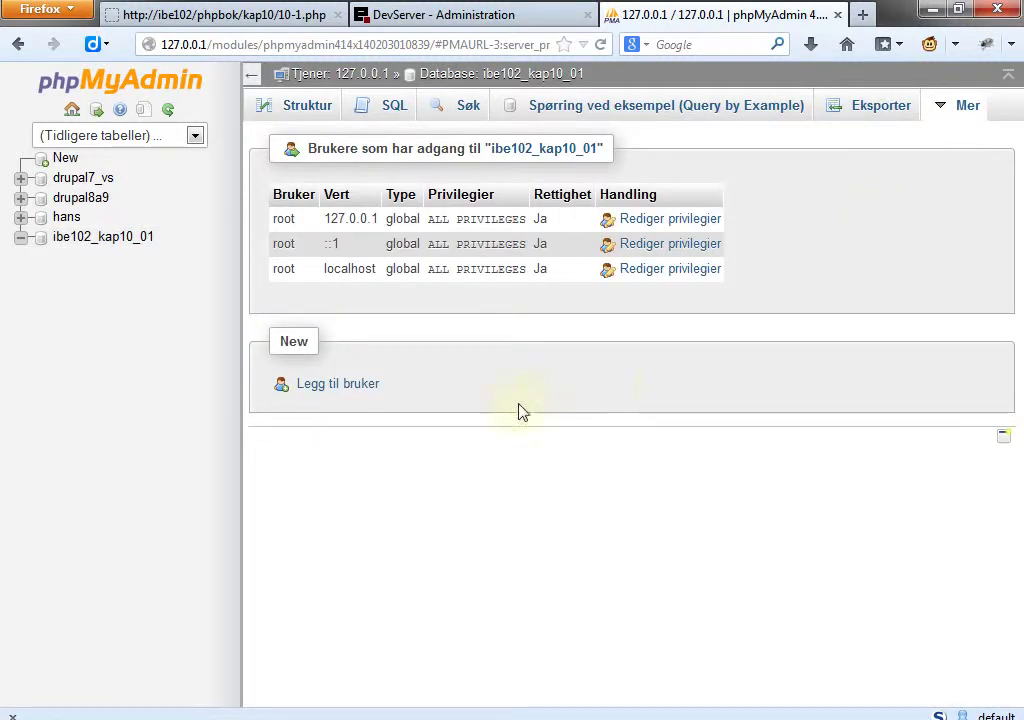
click(356, 390)
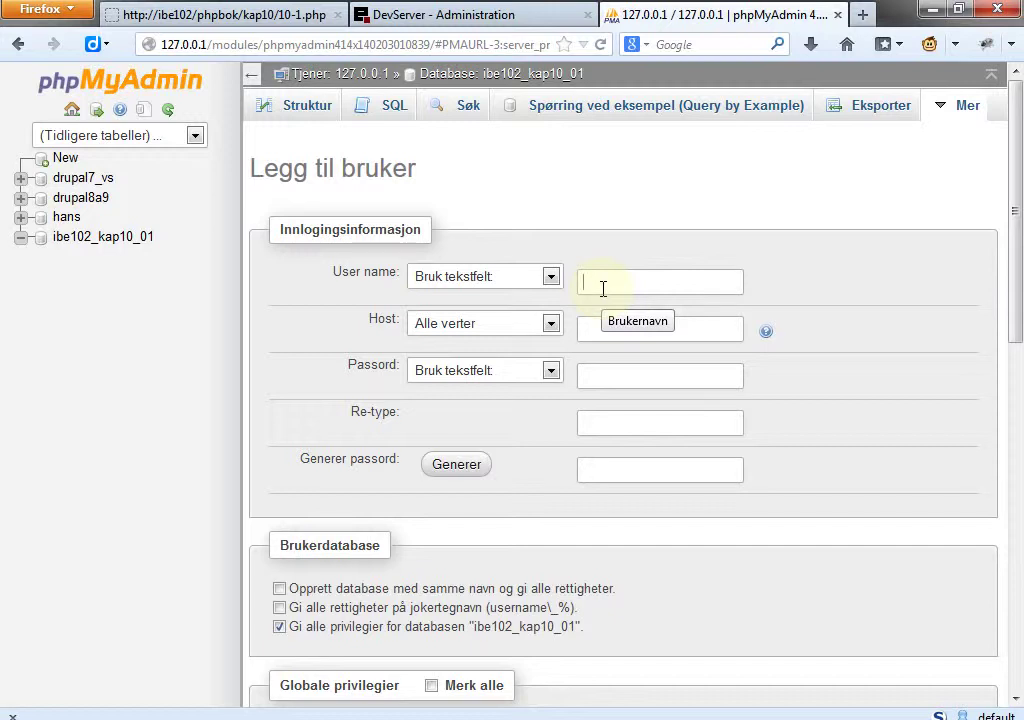
Enter the new user's name, restrict the host to localhost, and type the password twice.
text(hans)
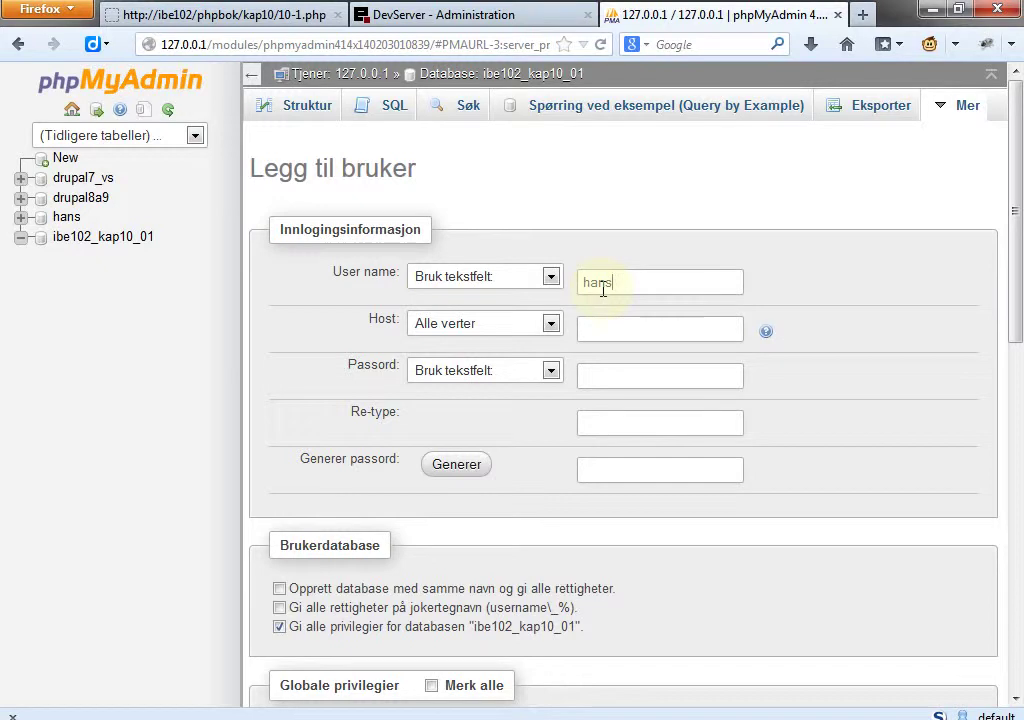
click(549, 326)
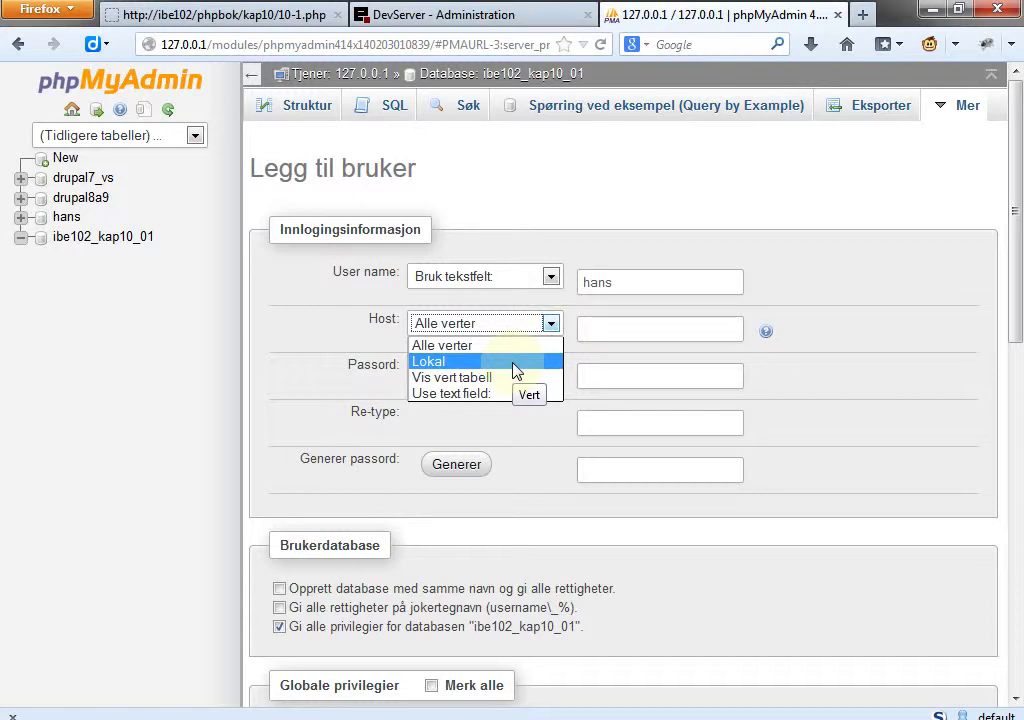
click(512, 363)
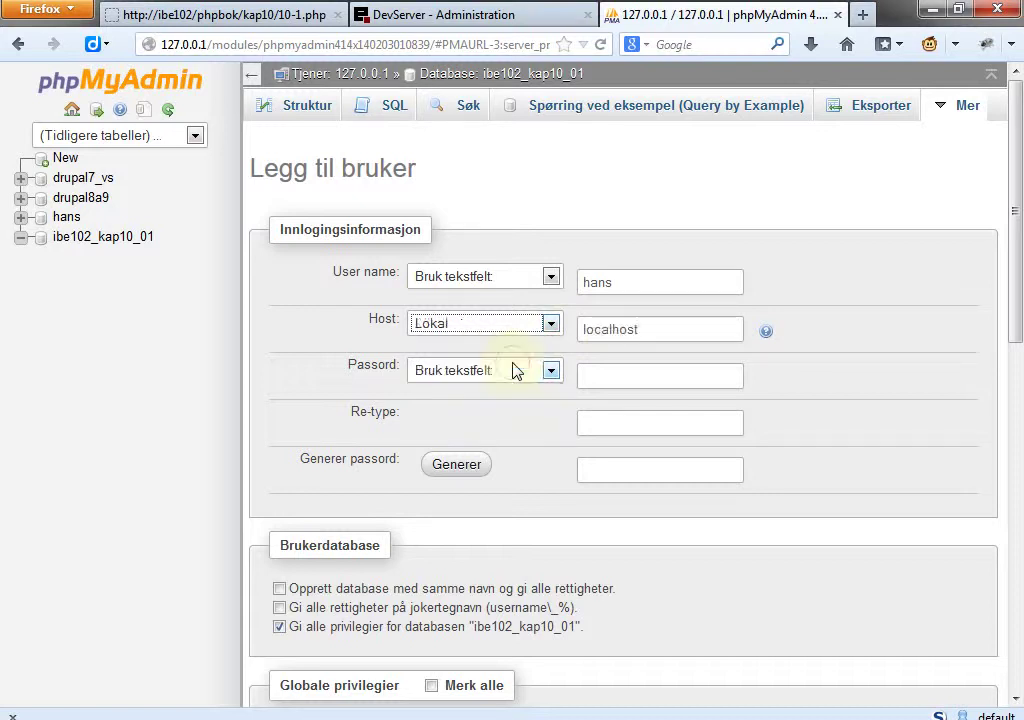
click(633, 374)
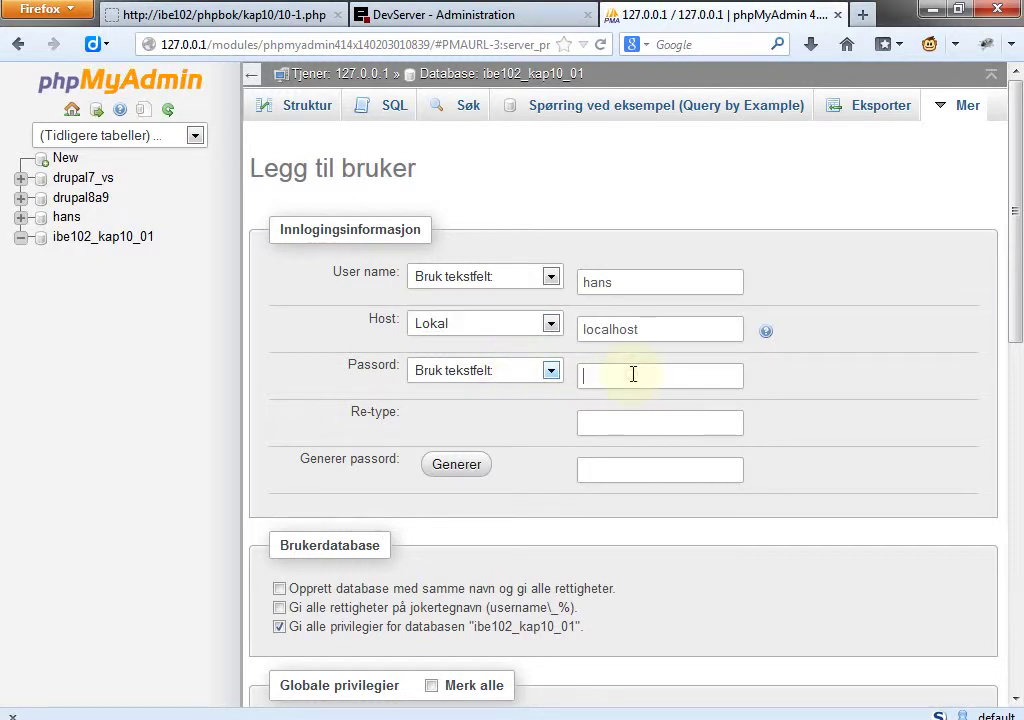
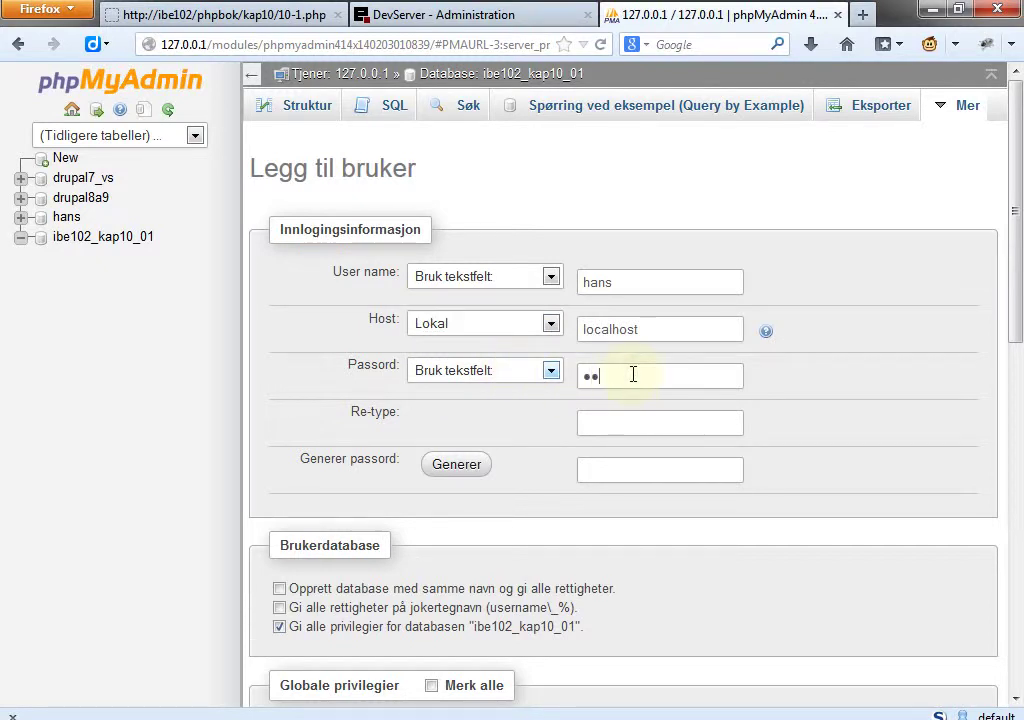
click(625, 421)
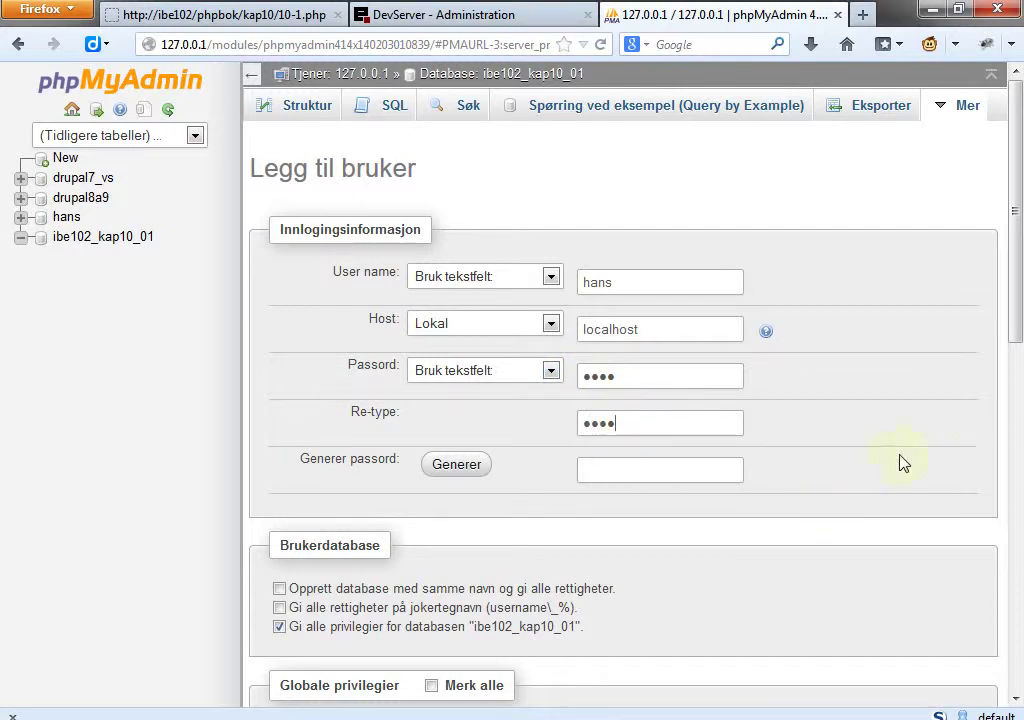
Create the user with all privileges granted on ibe102_kap10_01.
drag(1019, 320, 1017, 480)
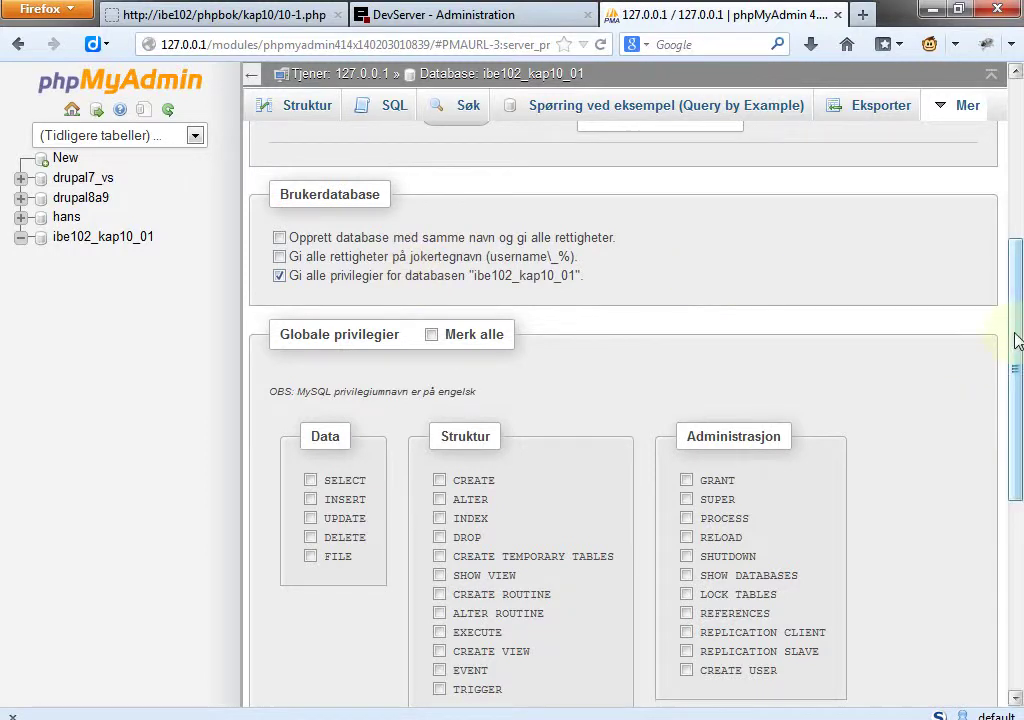
drag(1018, 340, 1012, 606)
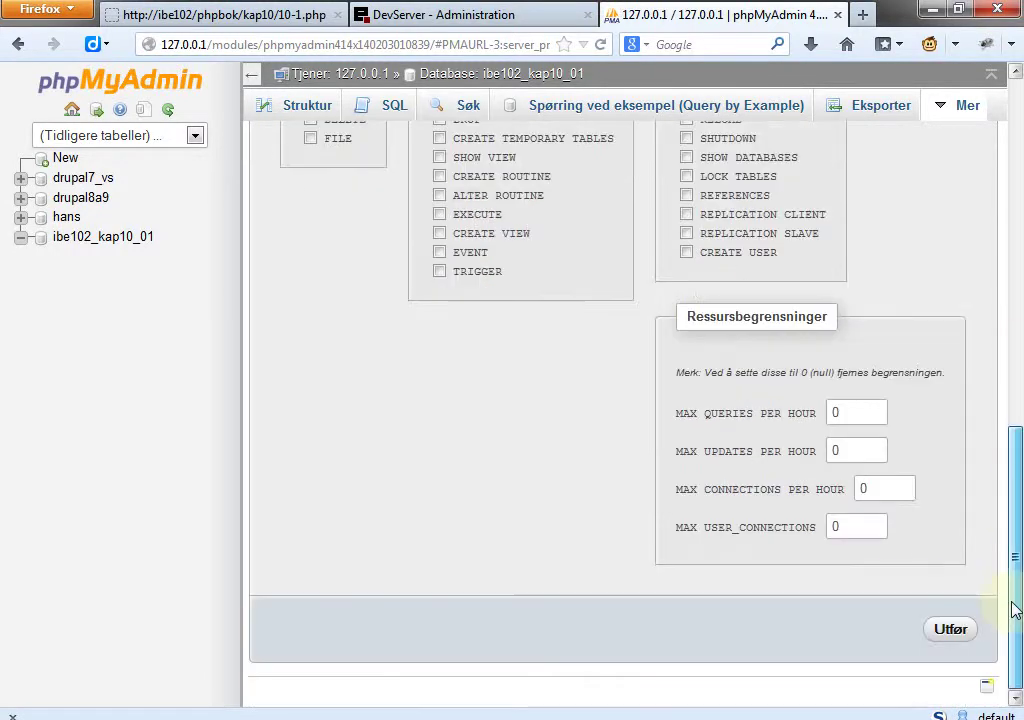
click(956, 633)
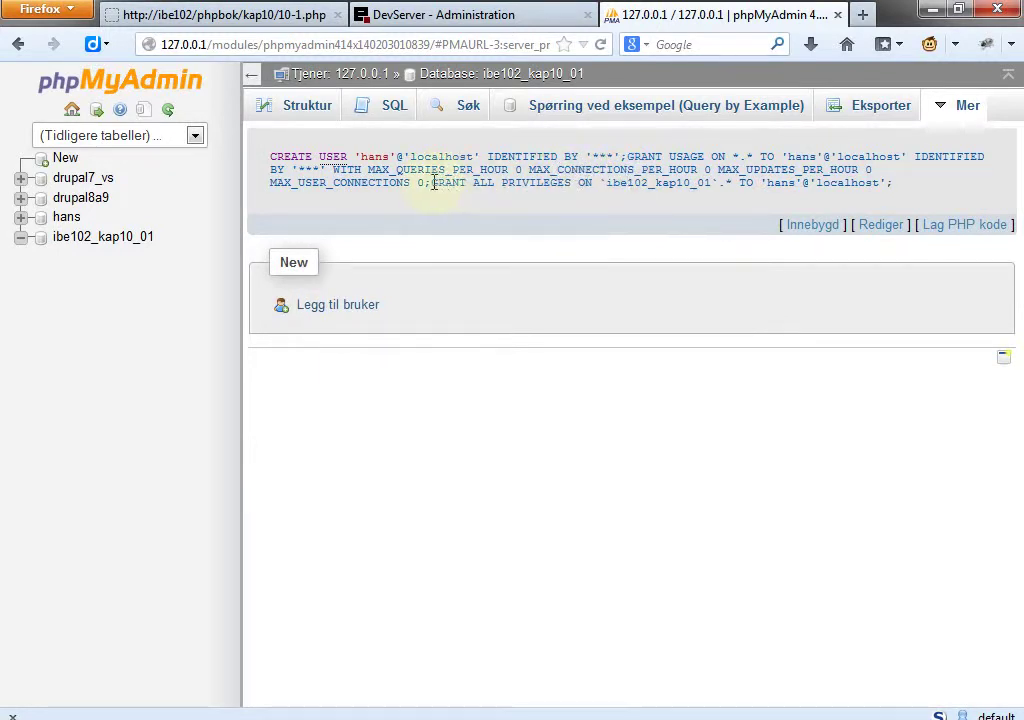
Highlight the generated GRANT statement, then open Mer > Privilegier for ibe102_kap10_01.
drag(432, 184, 898, 192)
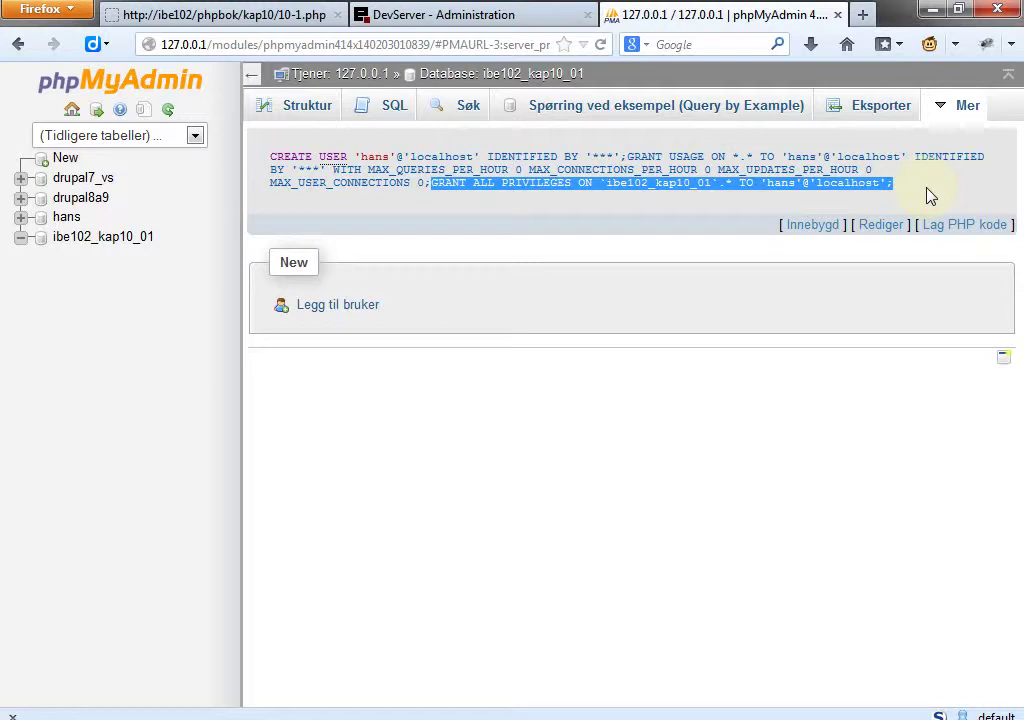
mouse_move(960, 115)
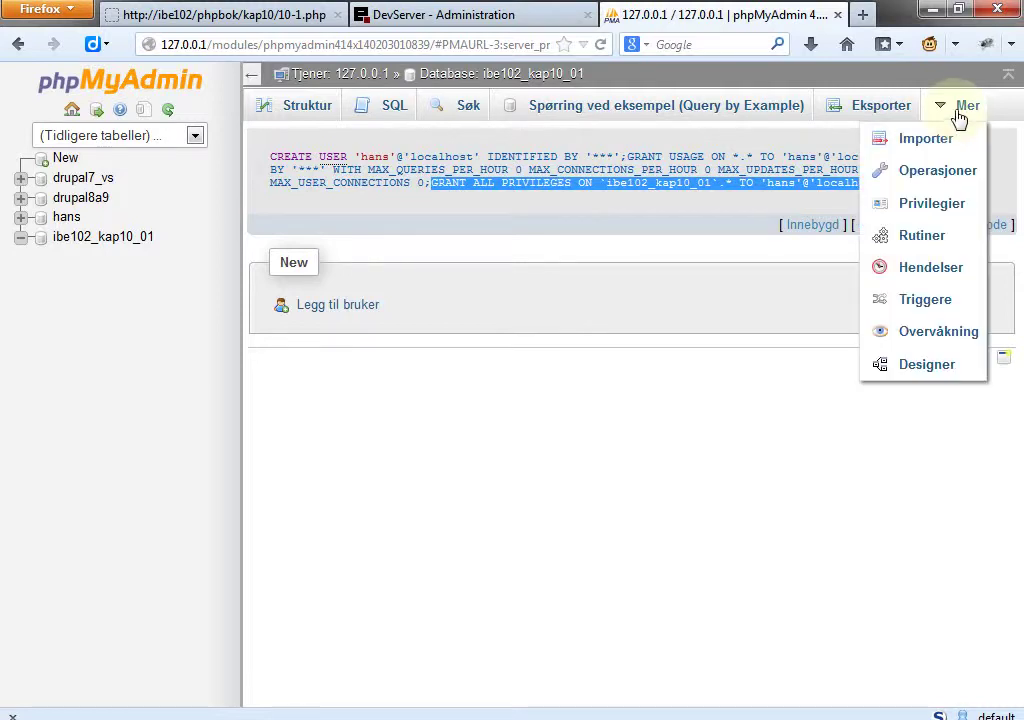
click(928, 205)
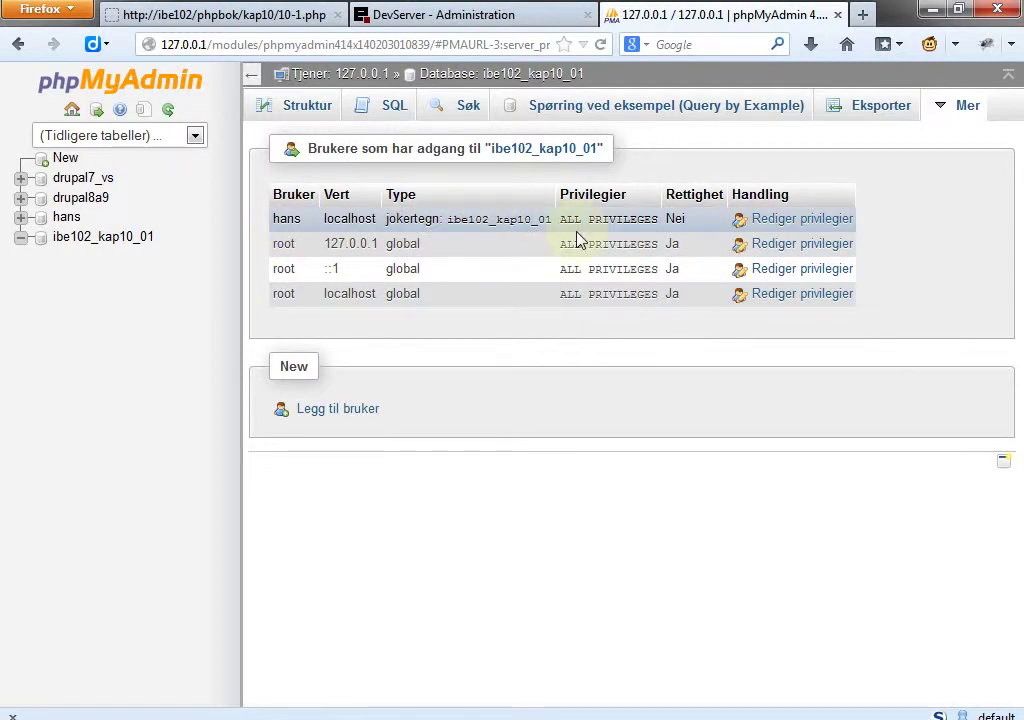
Open Rediger privilegier for the new user and scroll through its ibe102_kap10_01 privileges.
click(805, 222)
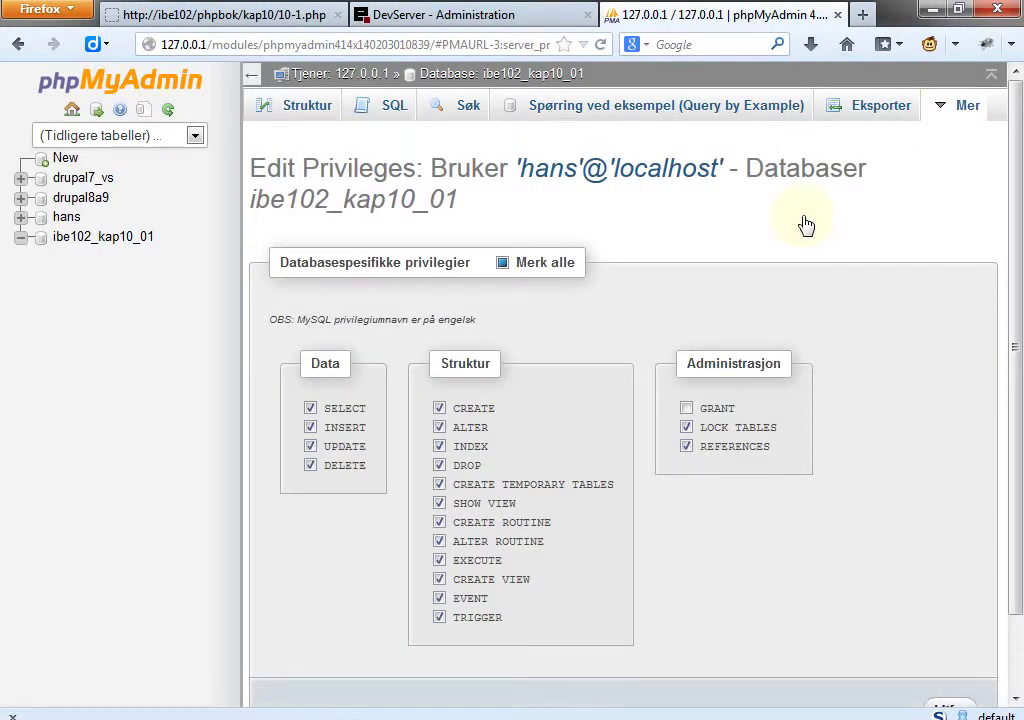
scroll(805, 225, down, 2)
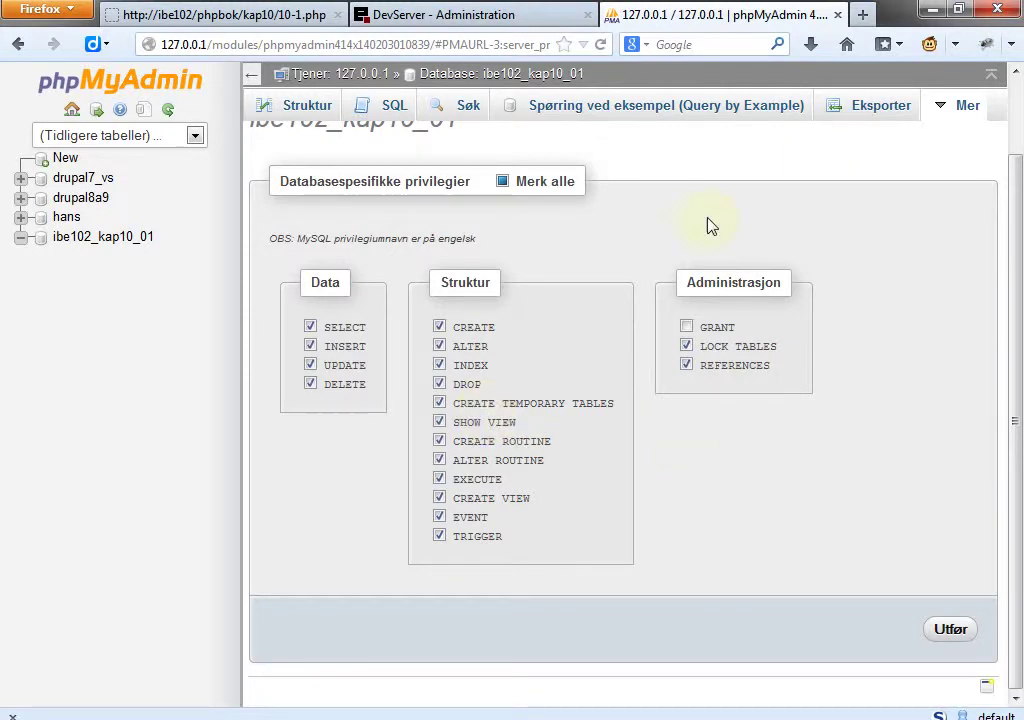
Copy the CREATE TABLE kontaktperson statement from Eclipse into the database's SQL editor and run it.
click(305, 112)
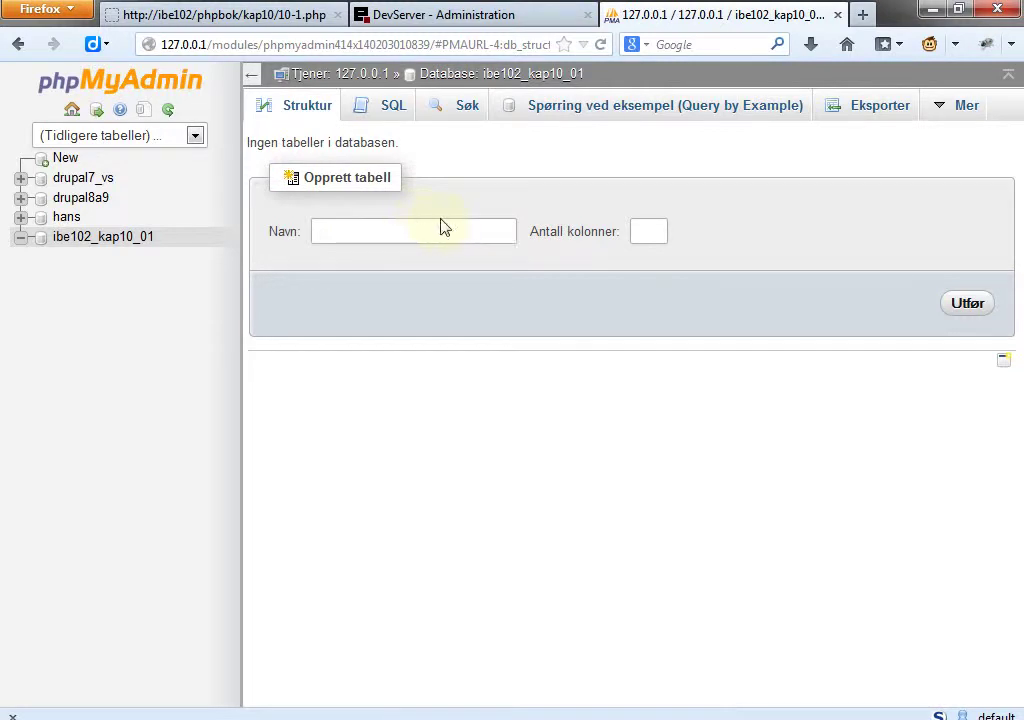
click(389, 117)
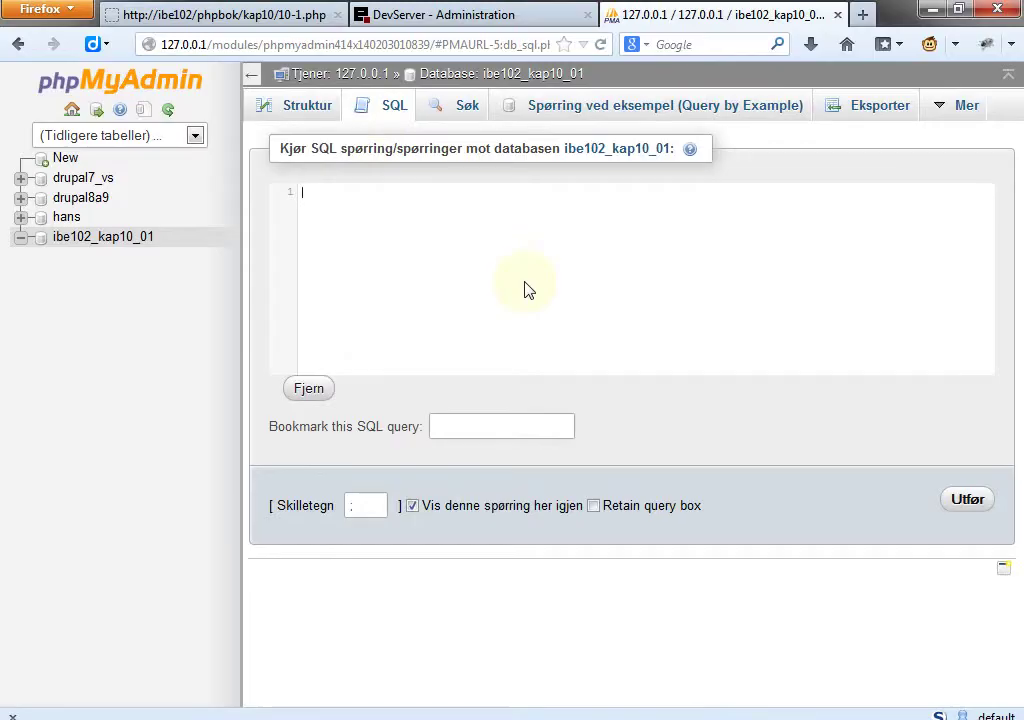
key(alt+Tab)
drag(78, 118, 118, 230)
key(ctrl+c)
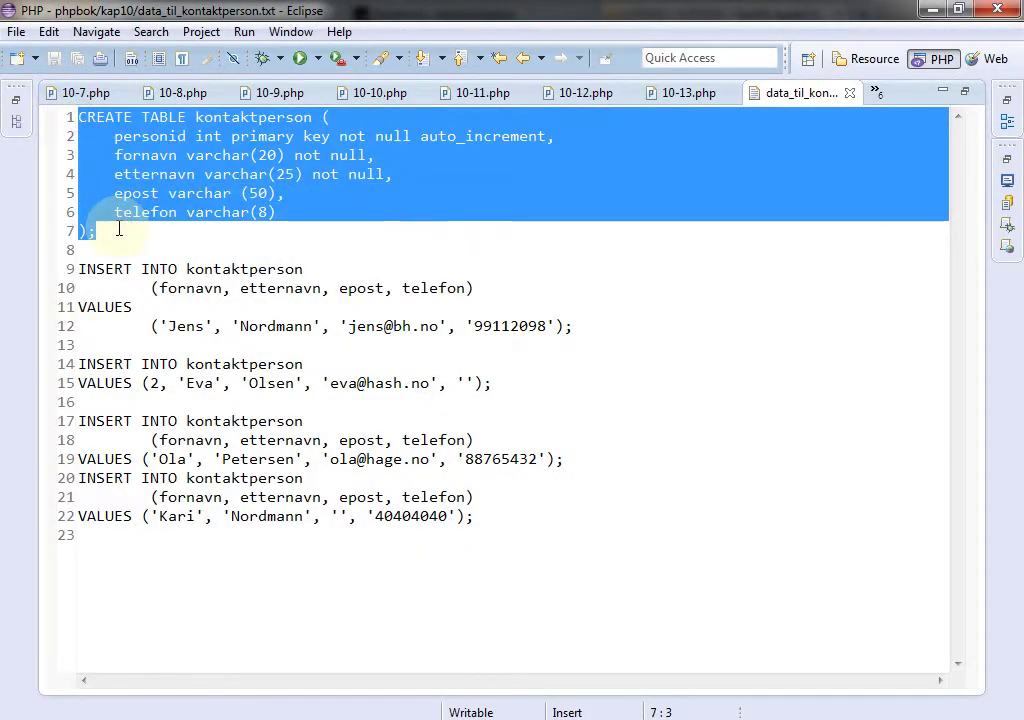
key(alt+Tab)
key(ctrl+v)
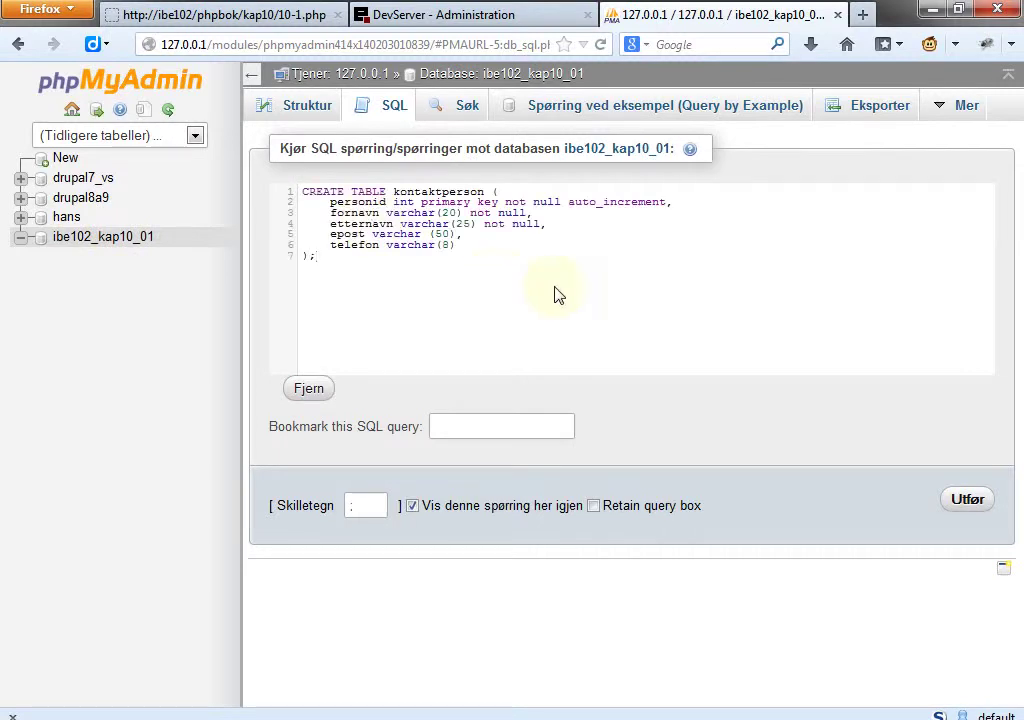
click(968, 500)
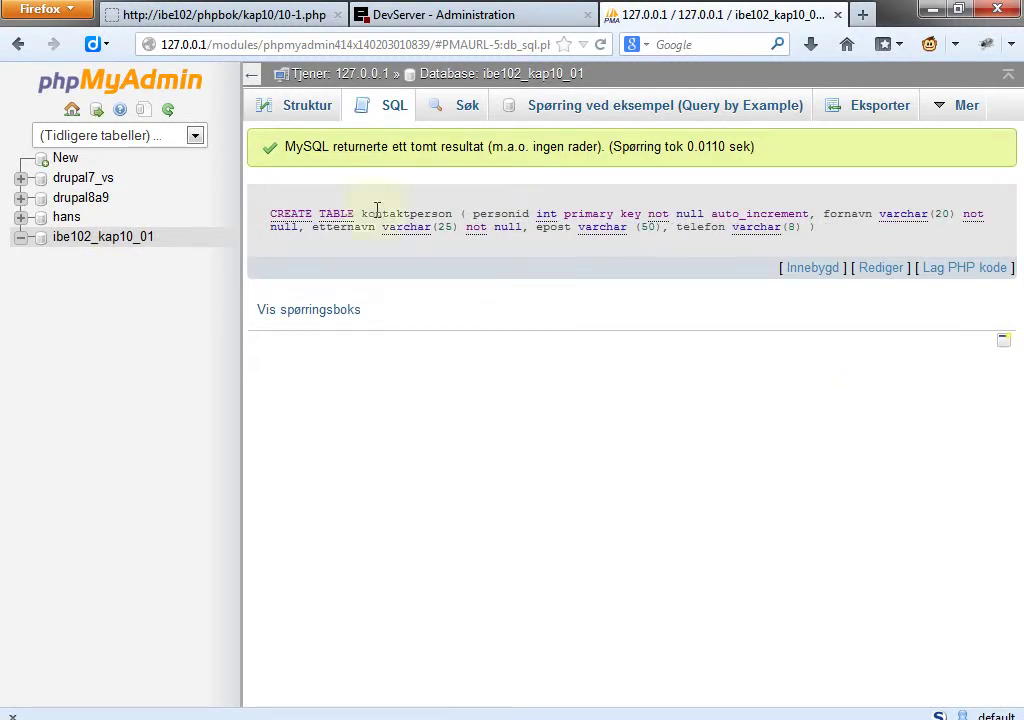
Browse kontaktperson to confirm it has 0 rows, check its five columns, then return to the database overview.
click(297, 111)
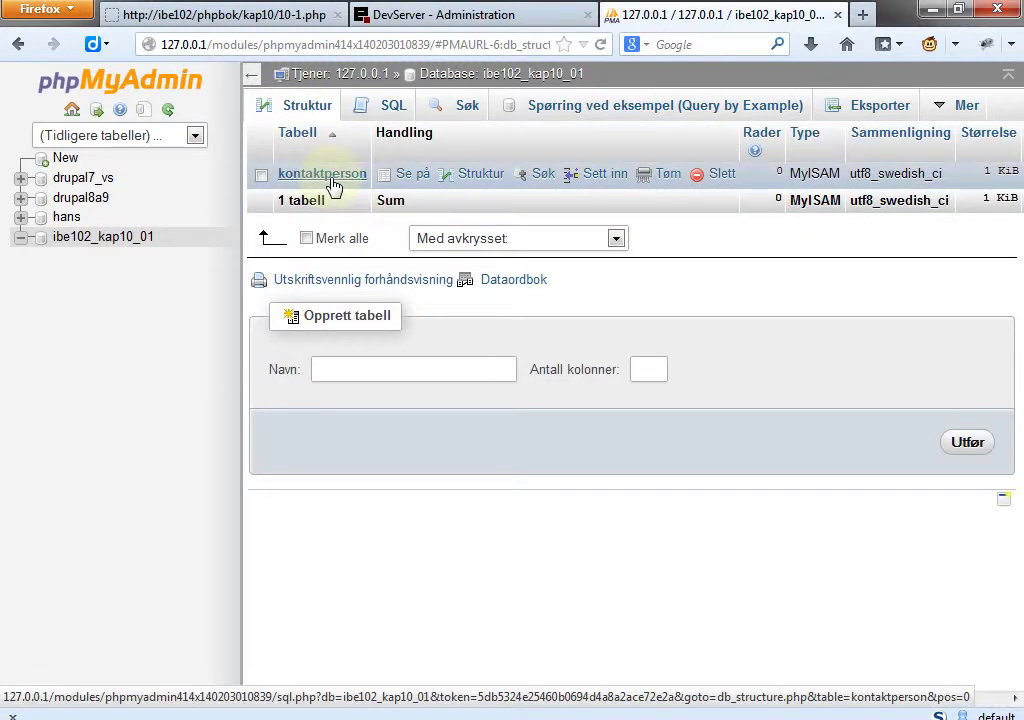
click(333, 185)
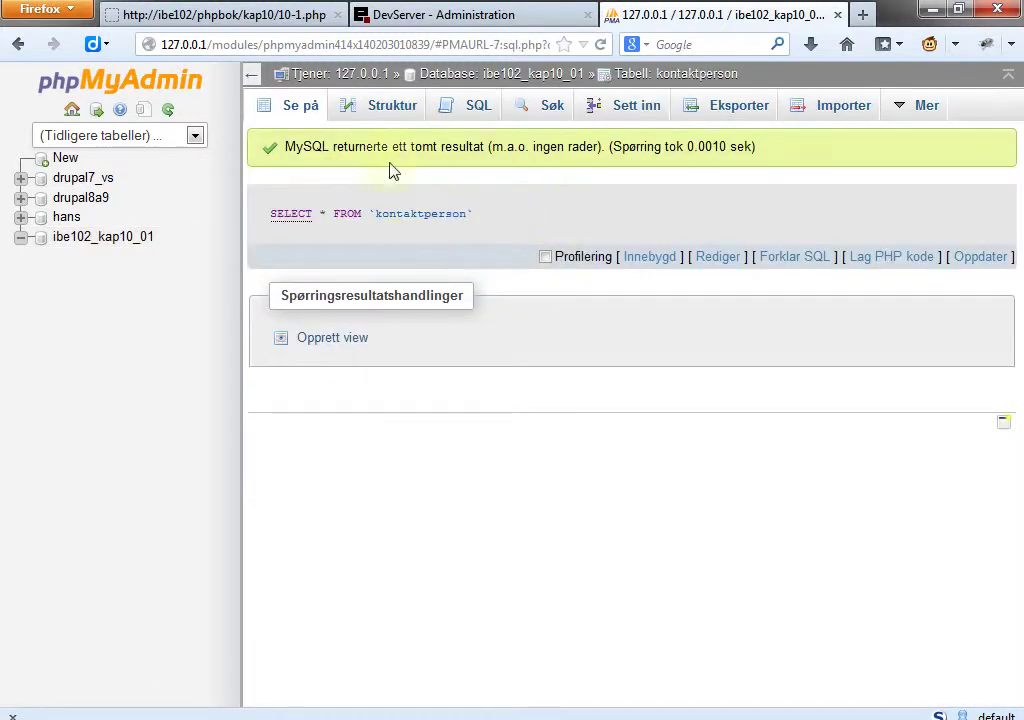
click(401, 113)
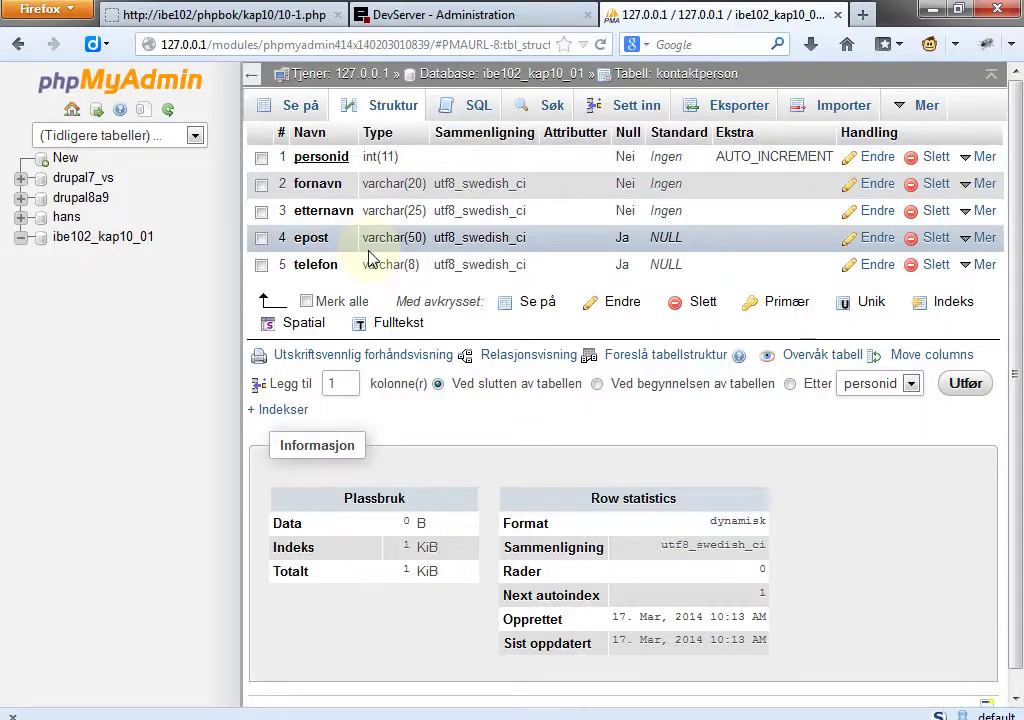
key(alt+Tab)
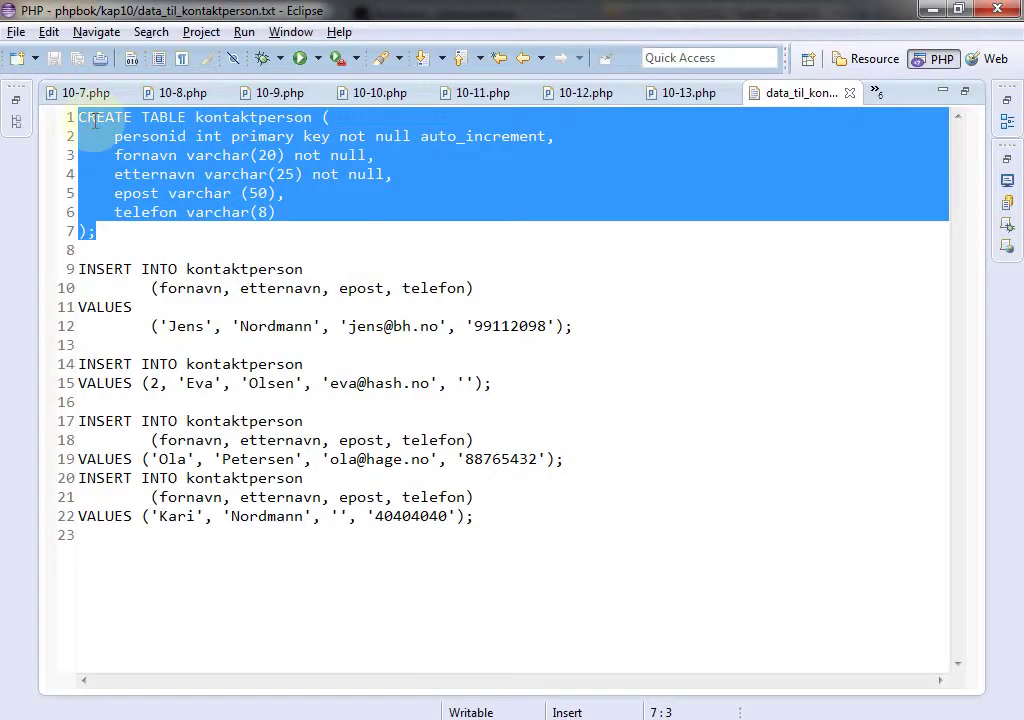
key(alt+Tab)
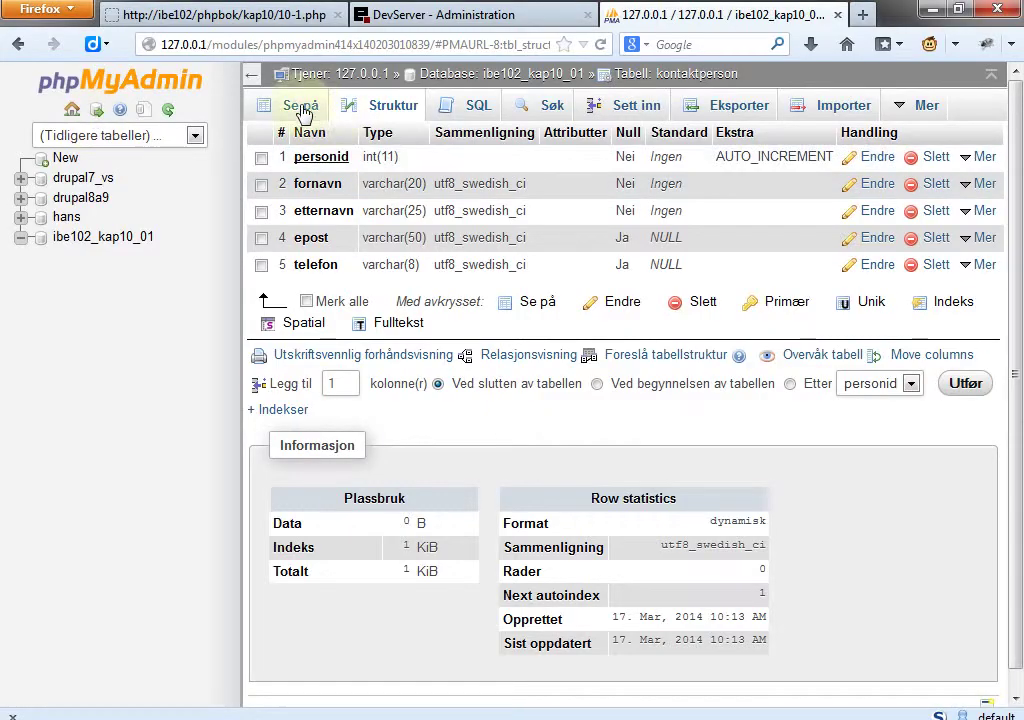
click(475, 73)
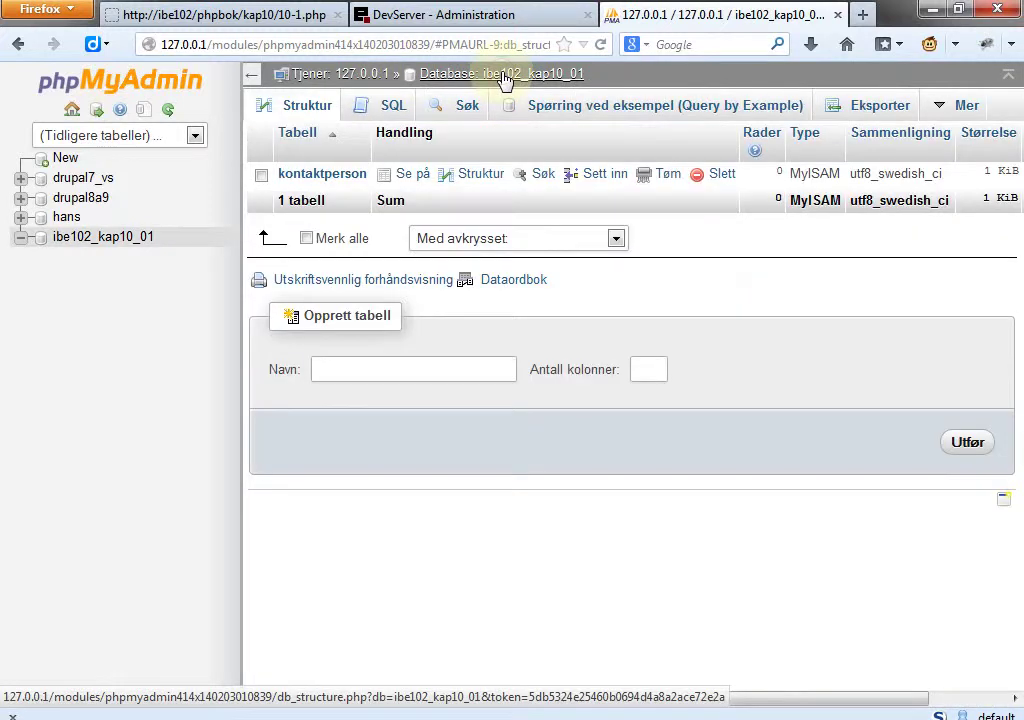
Run the CREATE TABLE kontaktperson statement again, producing error #1050 that the table already exists.
click(386, 106)
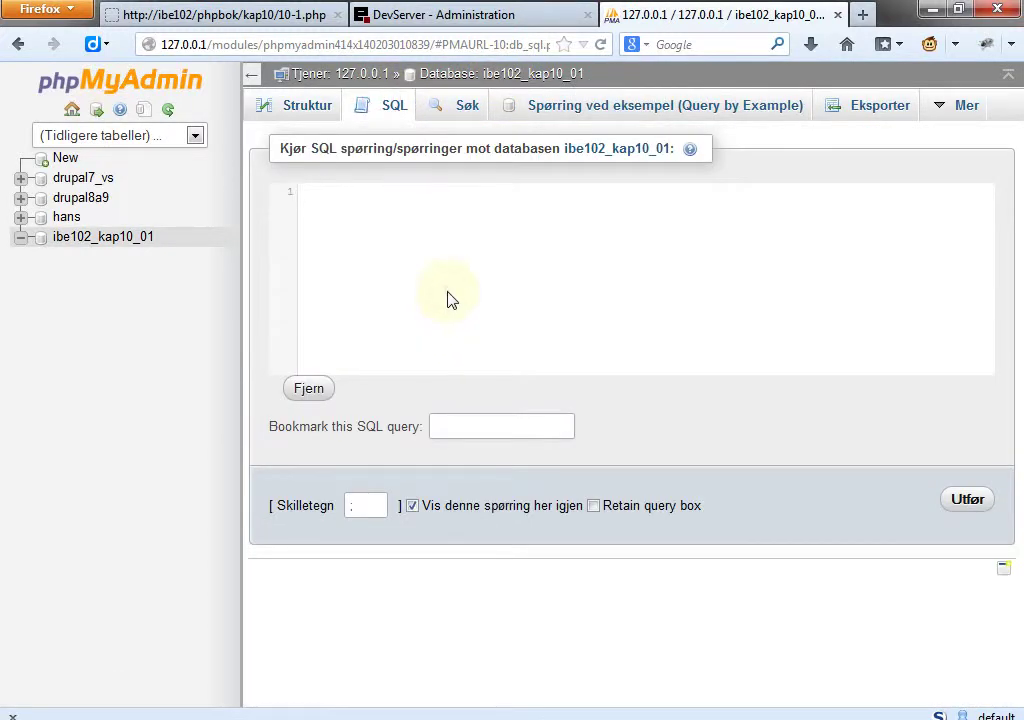
key(ctrl+v)
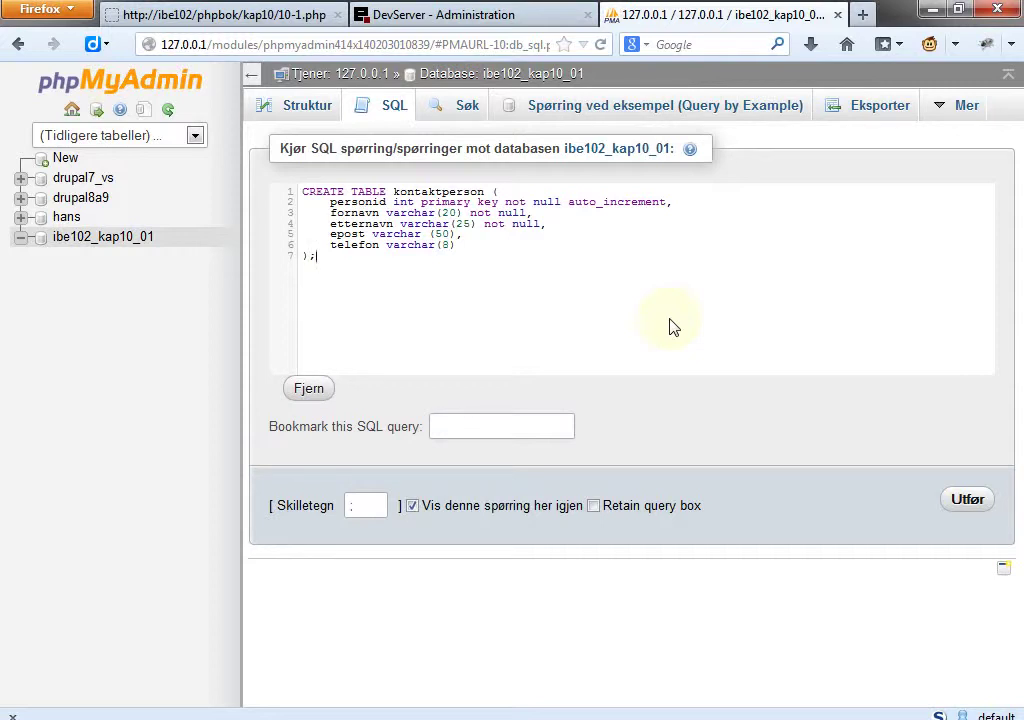
click(965, 503)
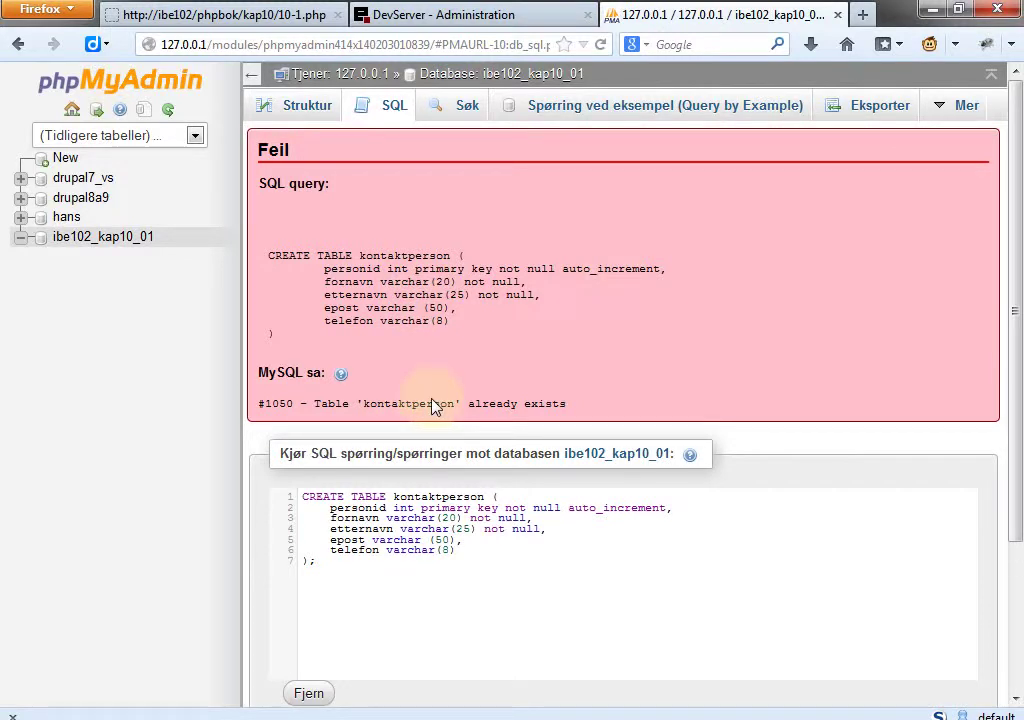
Highlight the #1050 error, then paste the CREATE TABLE kontaktperson statement into a new SQL query, unrun.
drag(303, 405, 563, 405)
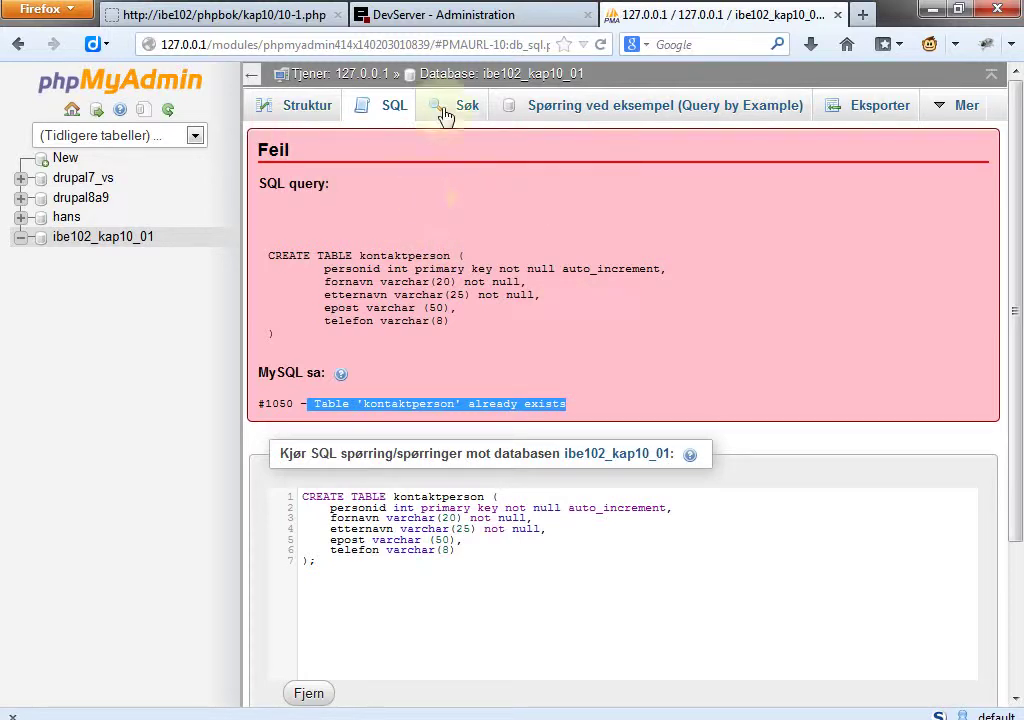
click(485, 80)
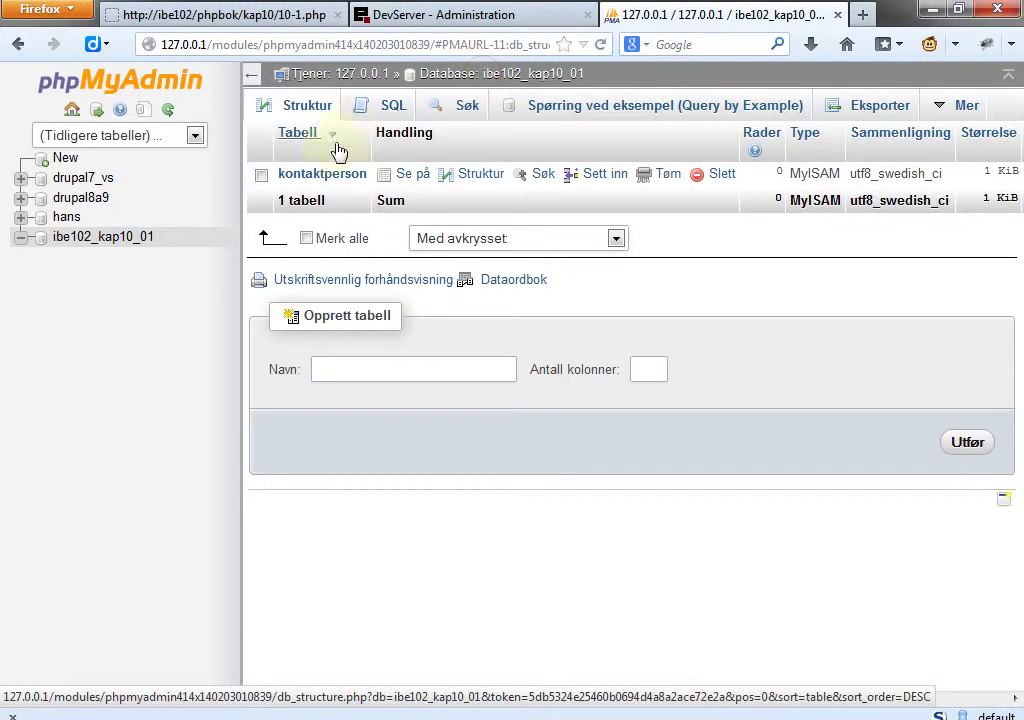
click(382, 108)
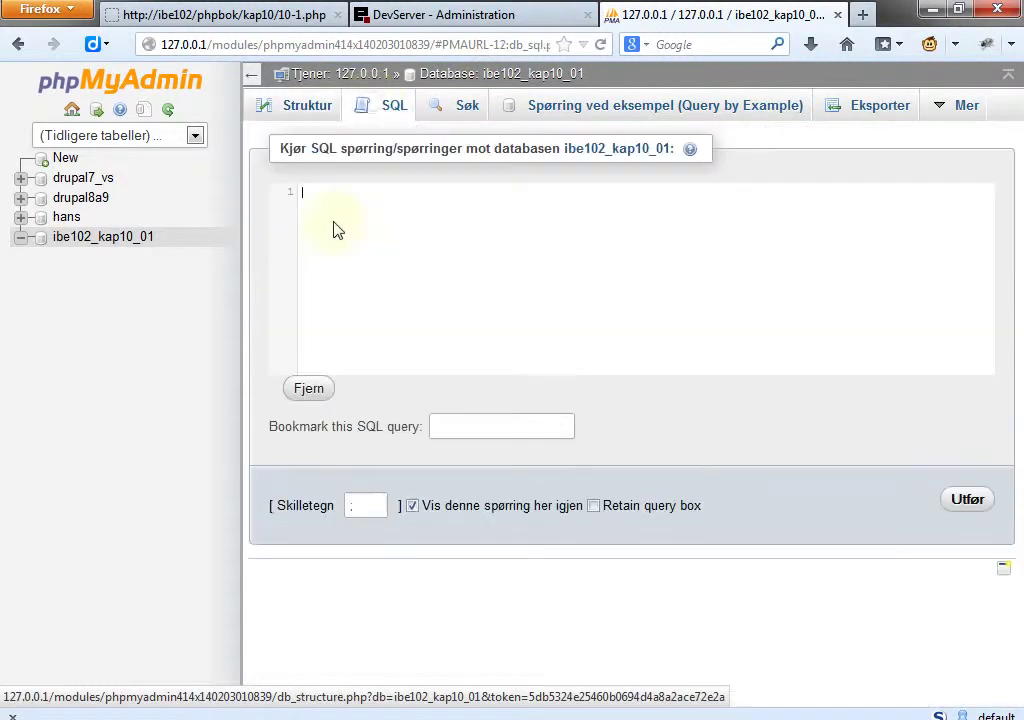
text(CREATE TABLE kontaktperson (     personid int primary key not null auto_increment,     fornavn varchar(20) not null,     etternavn varchar(25) not null,     epost varchar (50),     telefon varchar(8) );)
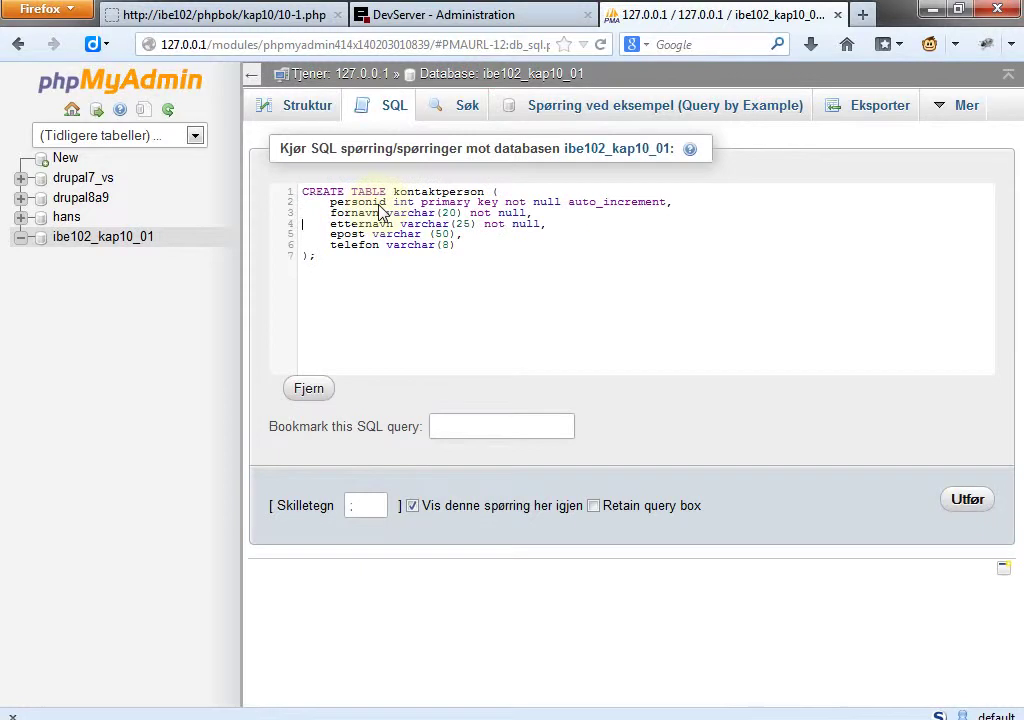